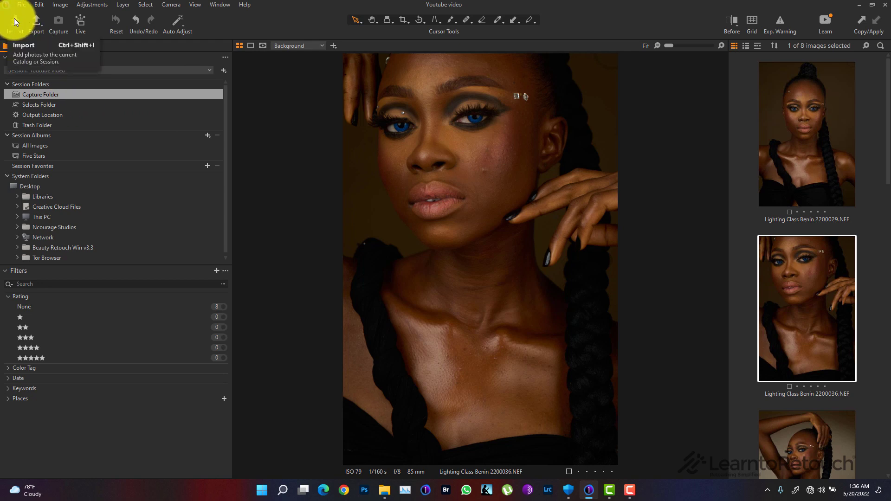
Step: Open the image import window and cancel it without importing anything
{"action": "left_click", "coordinate": [26, 27]}
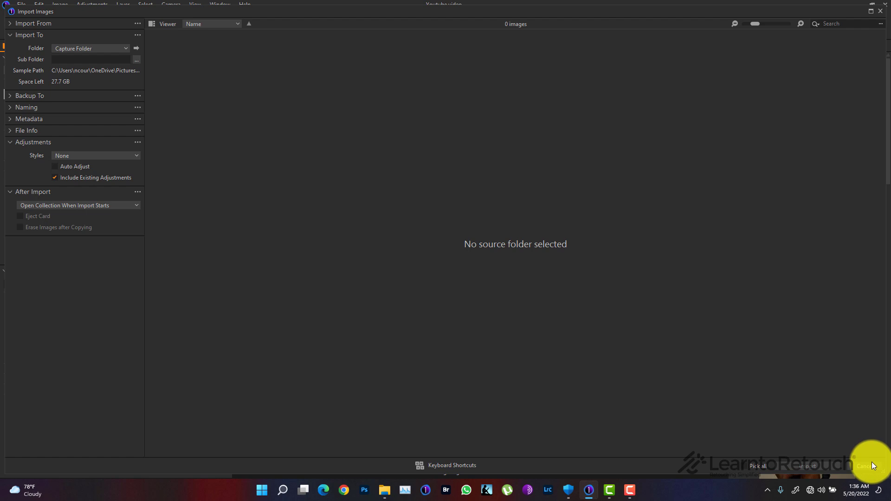
{"action": "left_click", "coordinate": [872, 465]}
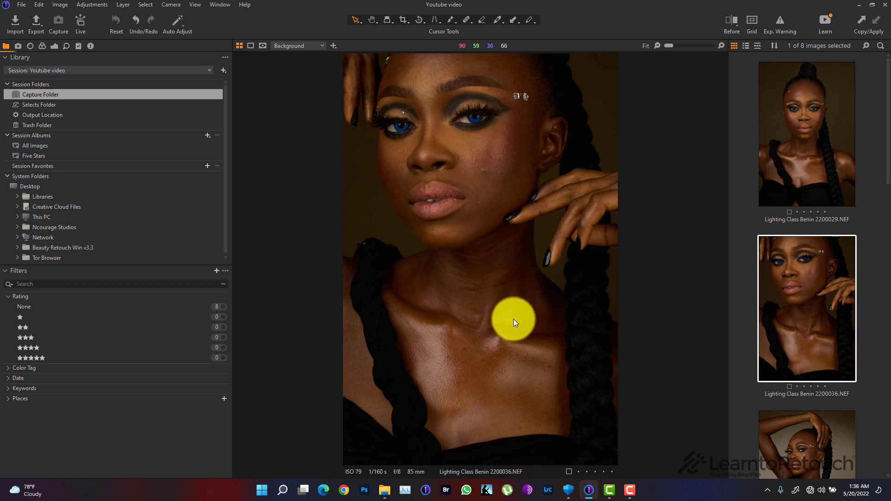
Step: Switch to File Explorer's Output folder and copy the images Lighting Class Benin 2200026.NEF through 2200030.NEF
{"action": "mouse_move", "coordinate": [387, 483]}
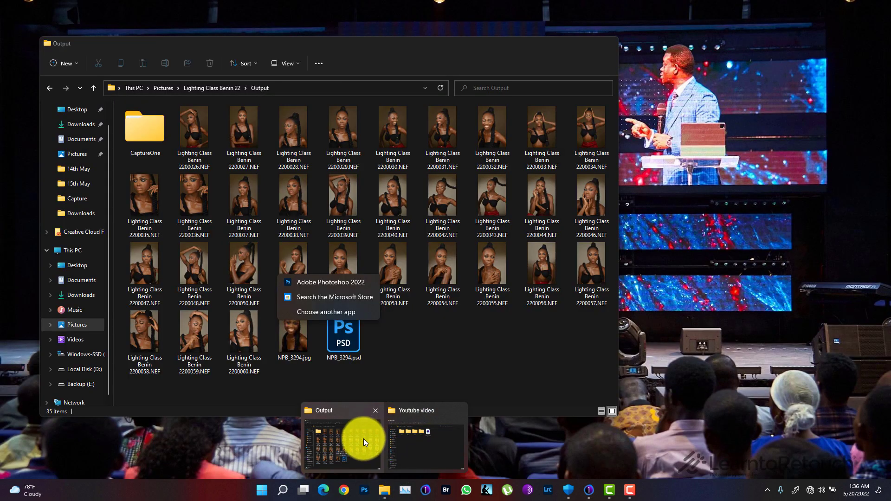
{"action": "left_click", "coordinate": [364, 438]}
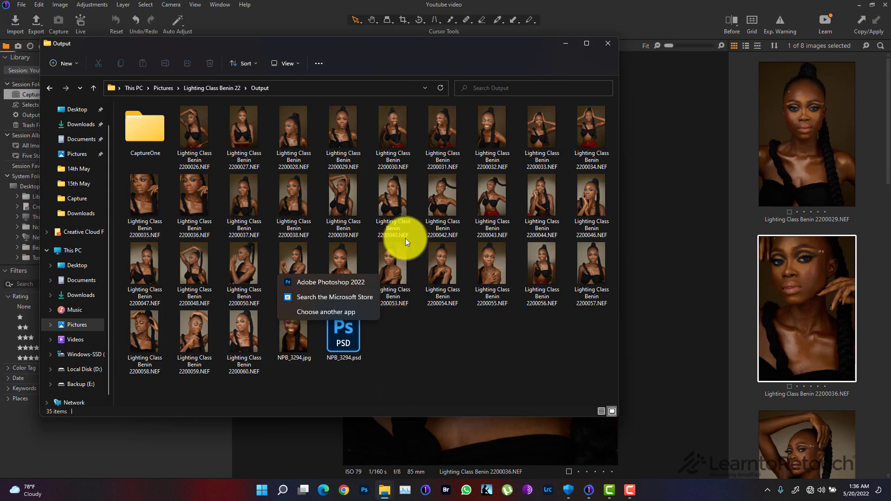
{"action": "left_click_drag", "start_coordinate": [412, 354], "coordinate": [398, 159]}
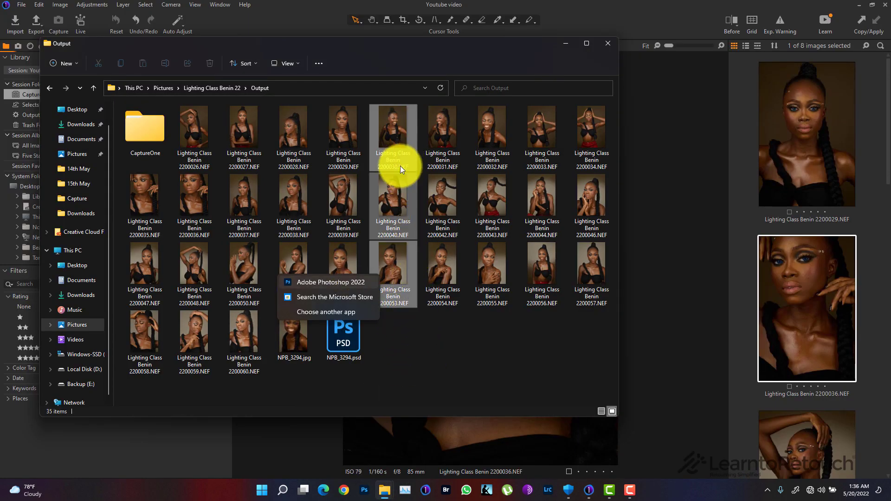
{"action": "left_click", "coordinate": [215, 134]}
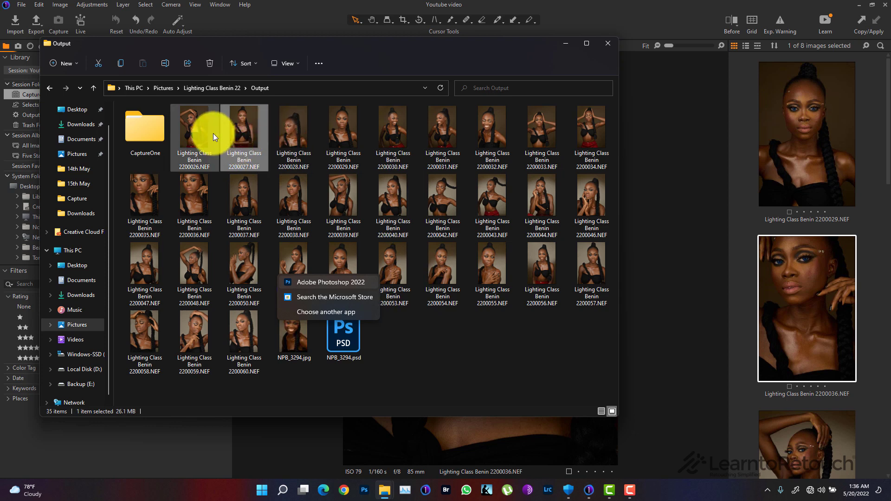
{"action": "left_click", "coordinate": [267, 130]}
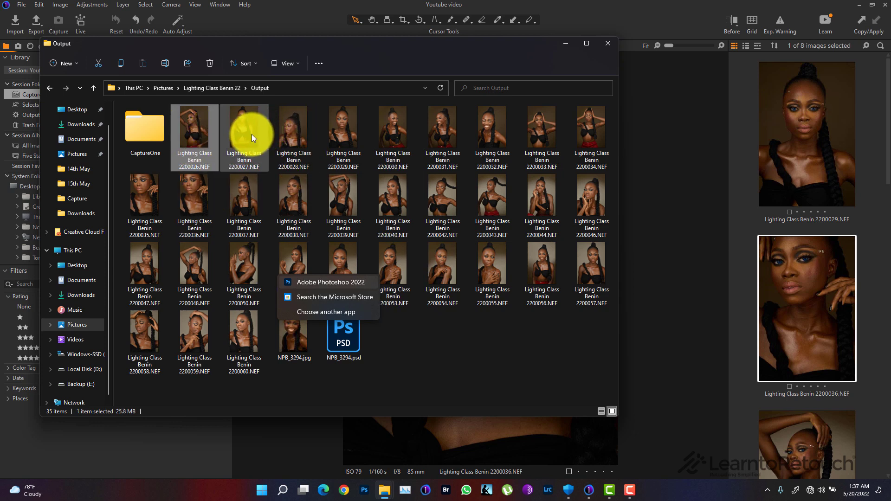
{"action": "left_click", "coordinate": [306, 135], "text": "ctrl"}
{"action": "left_click", "coordinate": [353, 139], "text": "ctrl"}
{"action": "left_click", "coordinate": [409, 146], "text": "ctrl"}
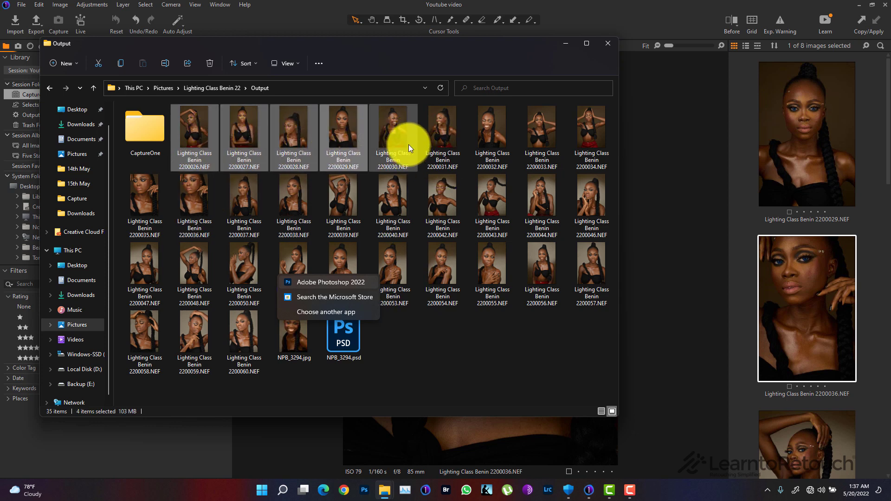
{"action": "left_click", "coordinate": [384, 178], "text": "ctrl"}
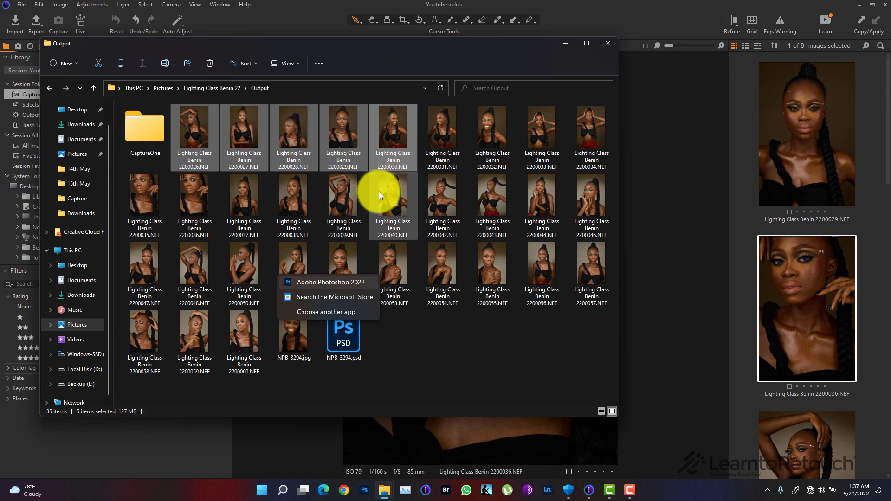
Step: Bring up the Youtube video session folder and look over its Capture, Output, Selects and Trash subfolders
{"action": "mouse_move", "coordinate": [395, 483]}
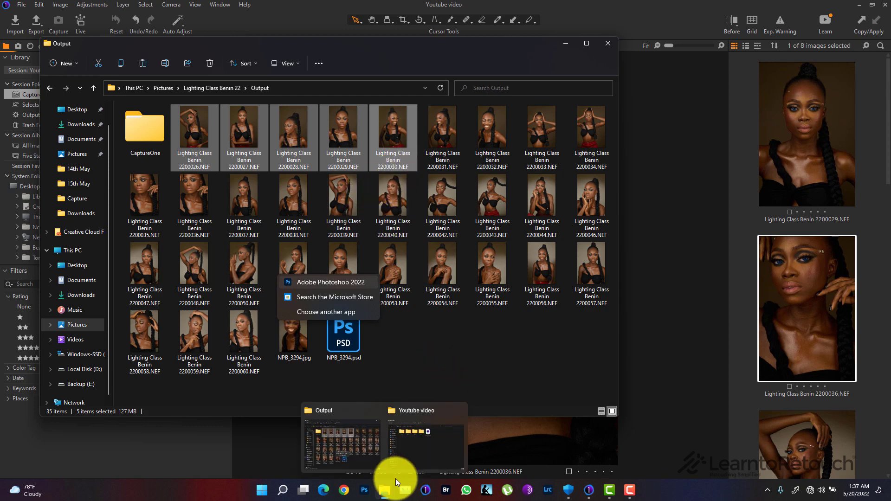
{"action": "left_click", "coordinate": [423, 437]}
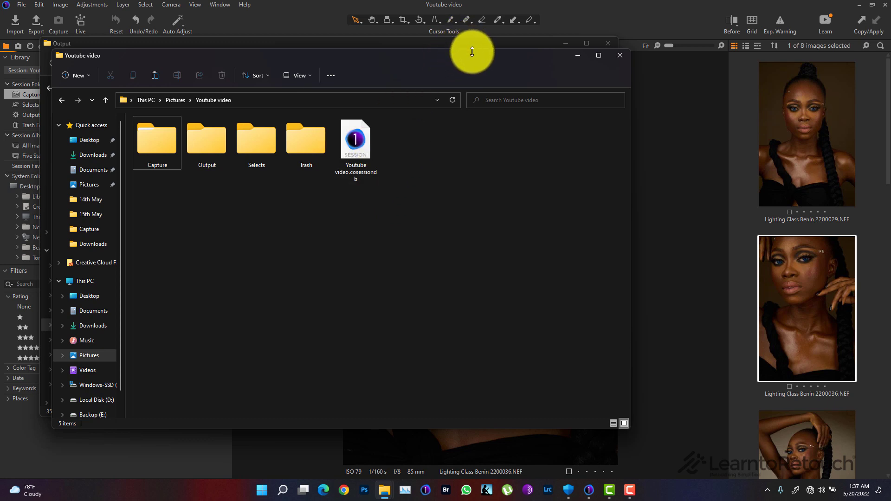
{"action": "left_click", "coordinate": [199, 182]}
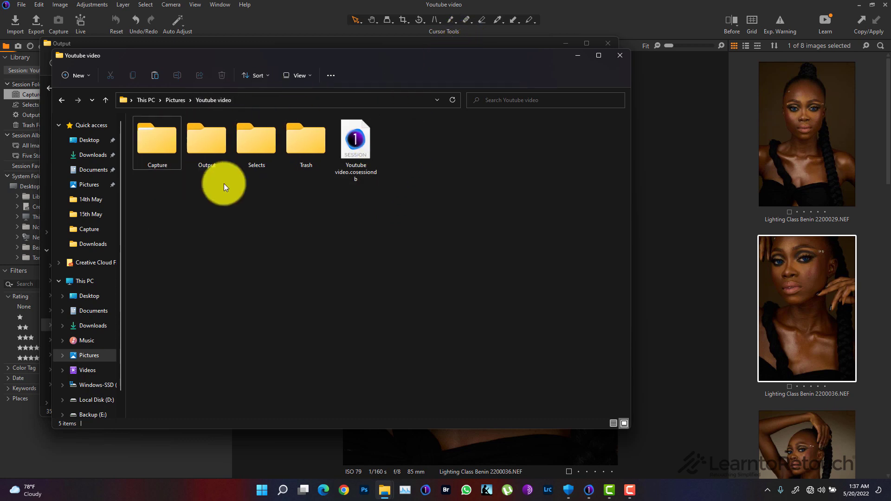
{"action": "left_click", "coordinate": [157, 151]}
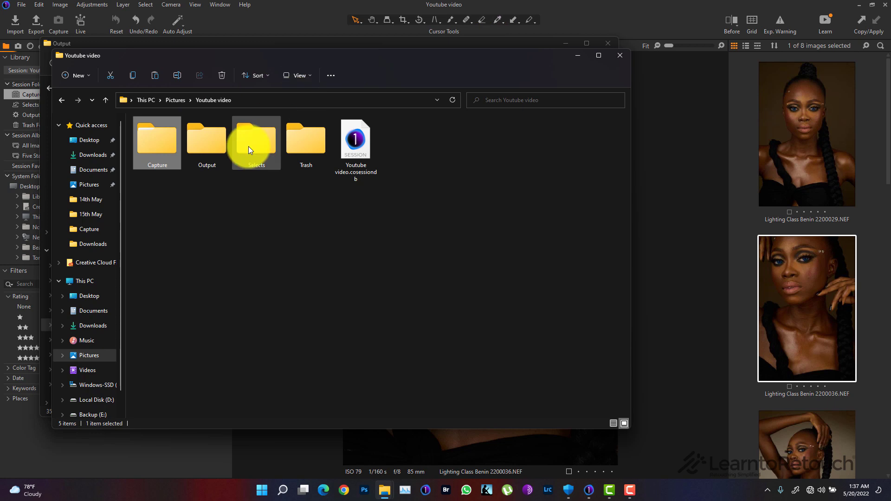
{"action": "left_click", "coordinate": [218, 153]}
{"action": "left_click", "coordinate": [279, 162]}
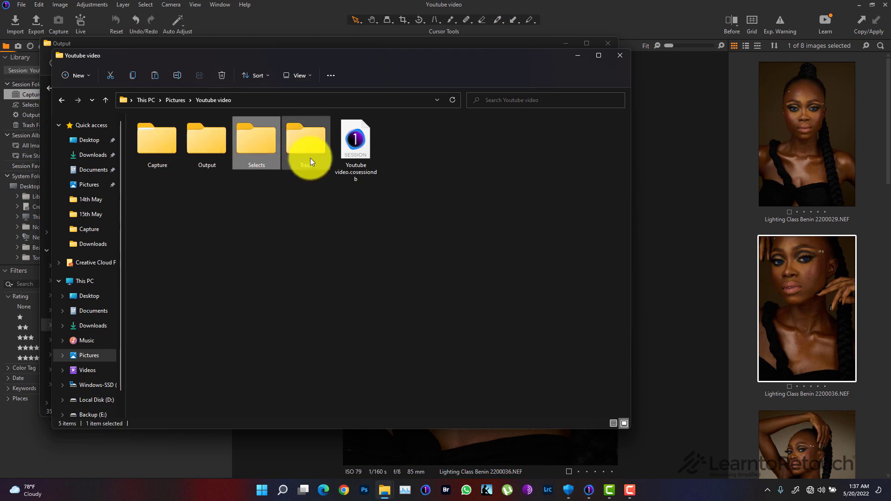
Step: Paste the copied images into the session's Capture folder, replacing the duplicate file, and close the folder window
{"action": "double_click", "coordinate": [168, 142]}
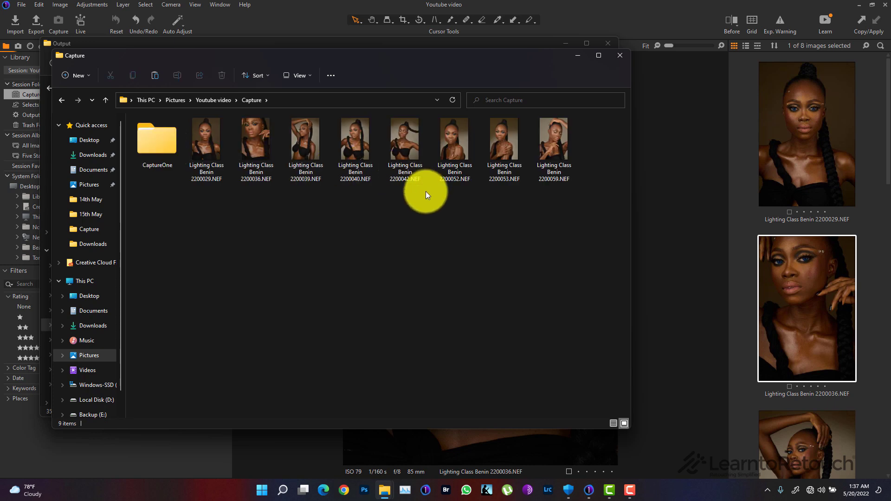
{"action": "key", "text": "ctrl+v"}
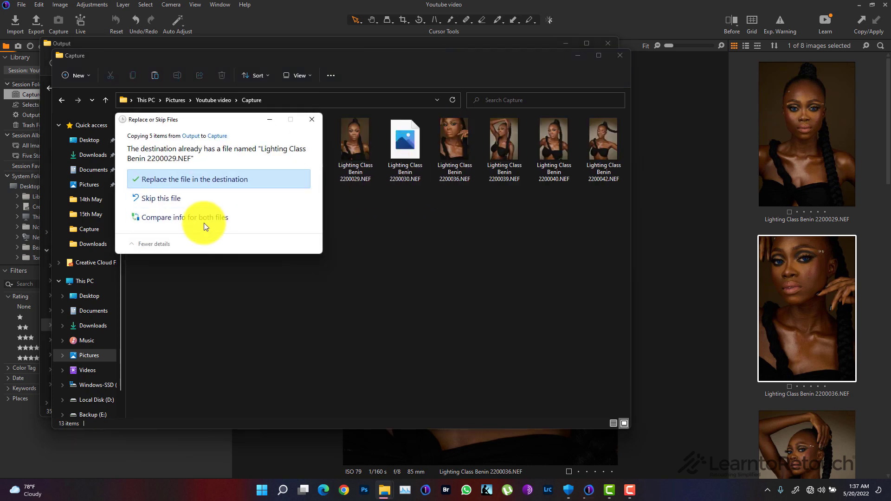
{"action": "left_click", "coordinate": [219, 179]}
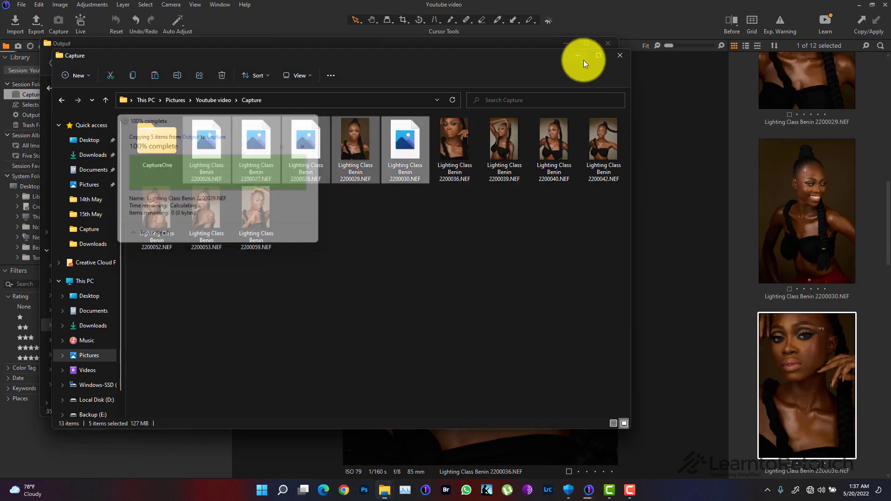
{"action": "left_click", "coordinate": [620, 55]}
Step: Browse the Capture Folder thumbnails for the newly added images and display Lighting Class Benin 2200026.NEF
{"action": "left_click", "coordinate": [832, 260]}
{"action": "scroll", "coordinate": [815, 142], "scroll_direction": "up", "scroll_amount": 3}
{"action": "left_click", "coordinate": [814, 230]}
{"action": "scroll", "coordinate": [813, 373], "scroll_direction": "up", "scroll_amount": 5}
{"action": "left_click", "coordinate": [809, 175]}
{"action": "scroll", "coordinate": [809, 174], "scroll_direction": "down", "scroll_amount": 10}
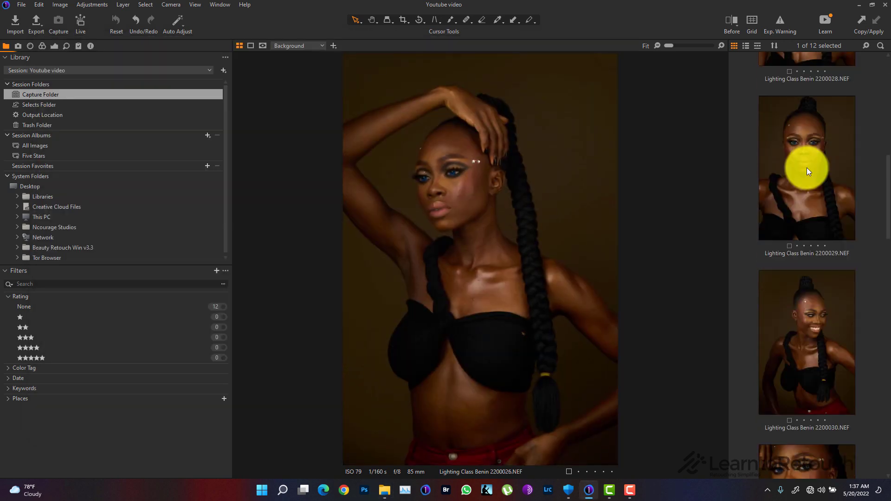
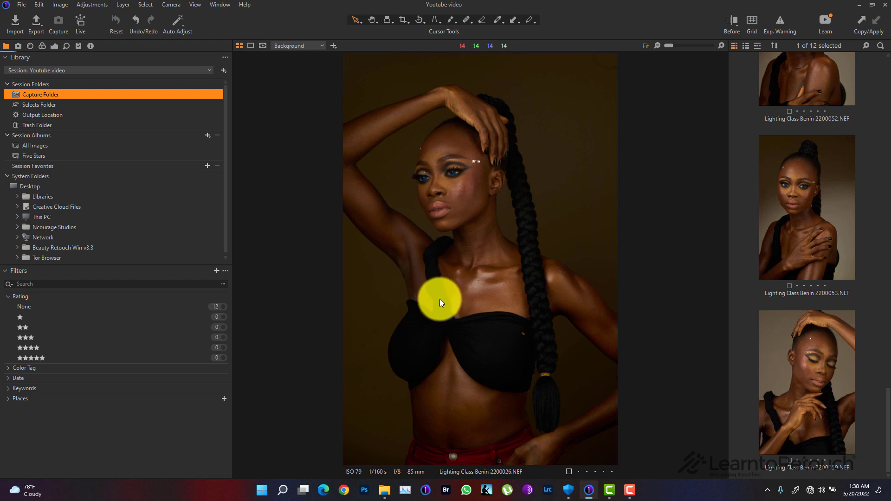
{"action": "scroll", "coordinate": [841, 372], "scroll_direction": "up", "scroll_amount": 10}
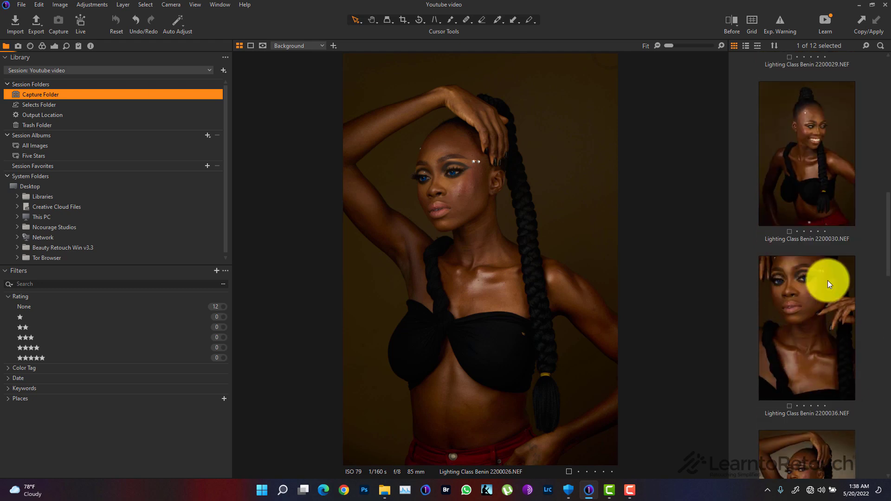
{"action": "scroll", "coordinate": [829, 280], "scroll_direction": "up", "scroll_amount": 5}
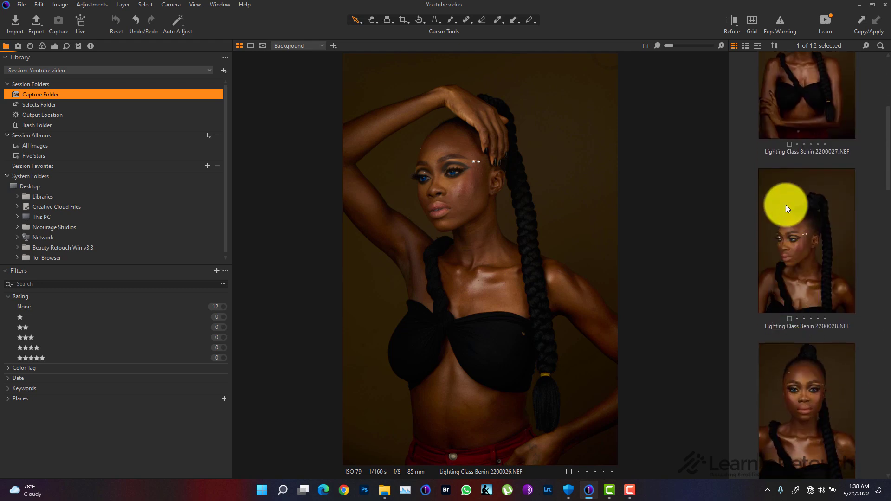
{"action": "scroll", "coordinate": [787, 205], "scroll_direction": "down", "scroll_amount": 6}
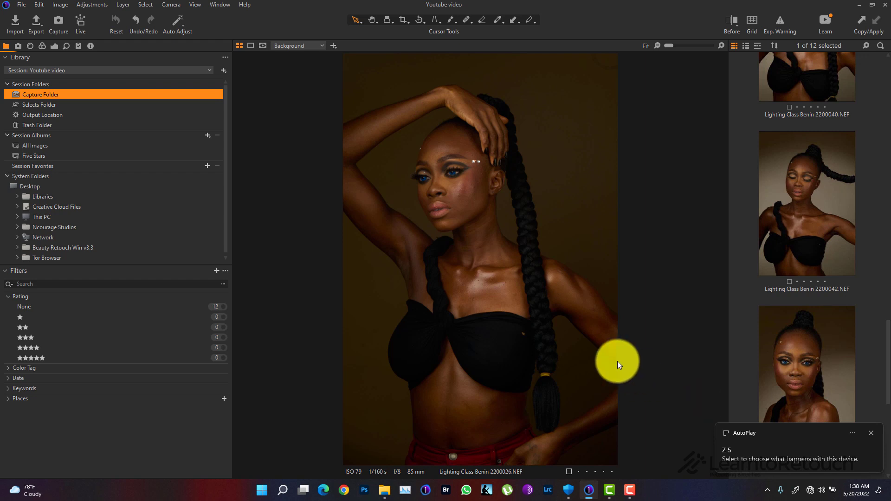
Step: Show the tethered capture controls and take a test shot with the connected Nikon Z 5
{"action": "left_click", "coordinate": [19, 47]}
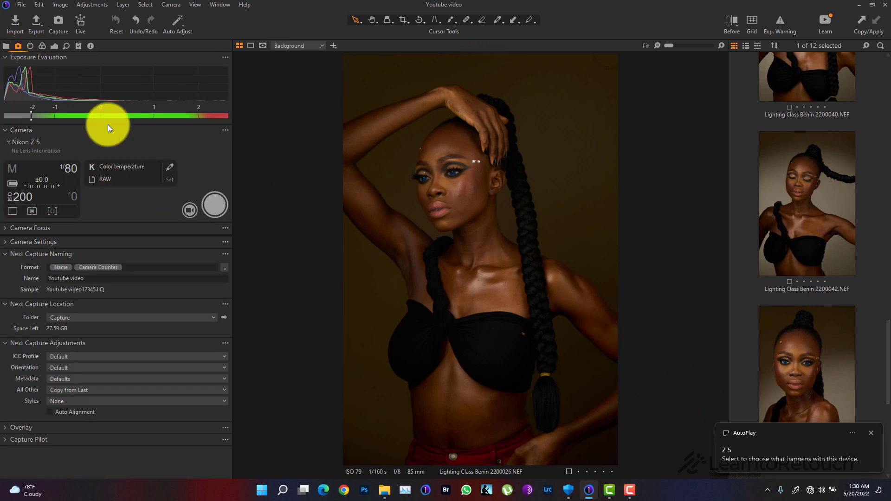
{"action": "mouse_move", "coordinate": [67, 259]}
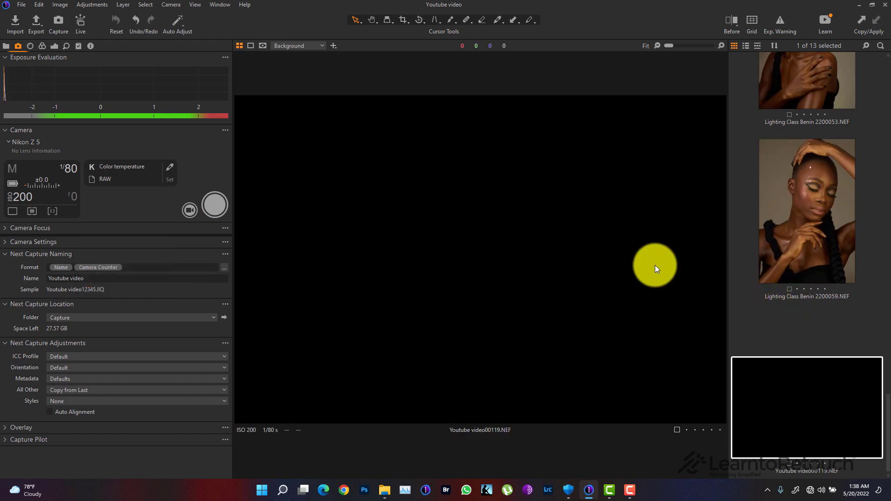
{"action": "left_click", "coordinate": [215, 205]}
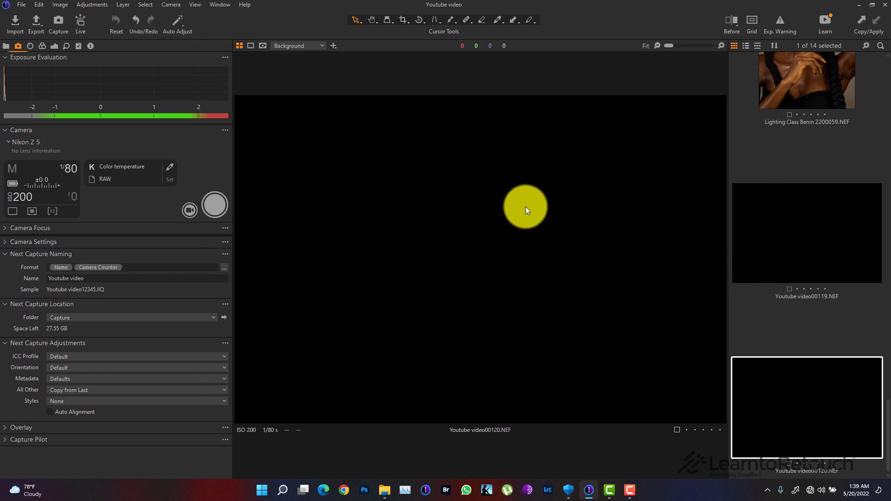
Step: Open a separate viewer window, maximize it to view the captured shot, and close it again
{"action": "key", "text": "ctrl+alt+v"}
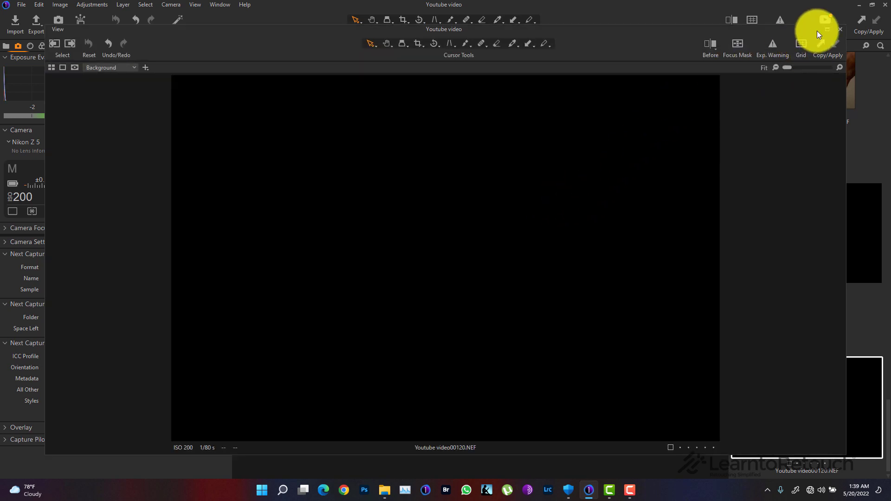
{"action": "left_click", "coordinate": [824, 30]}
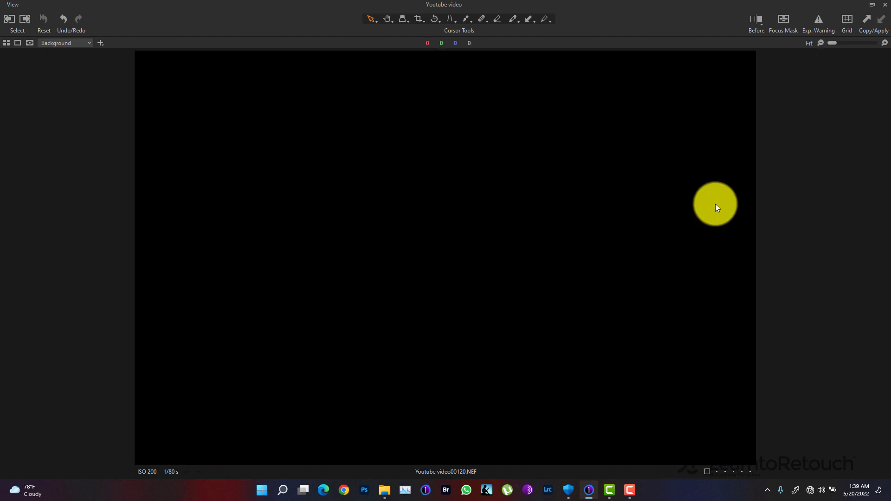
{"action": "left_click", "coordinate": [886, 4]}
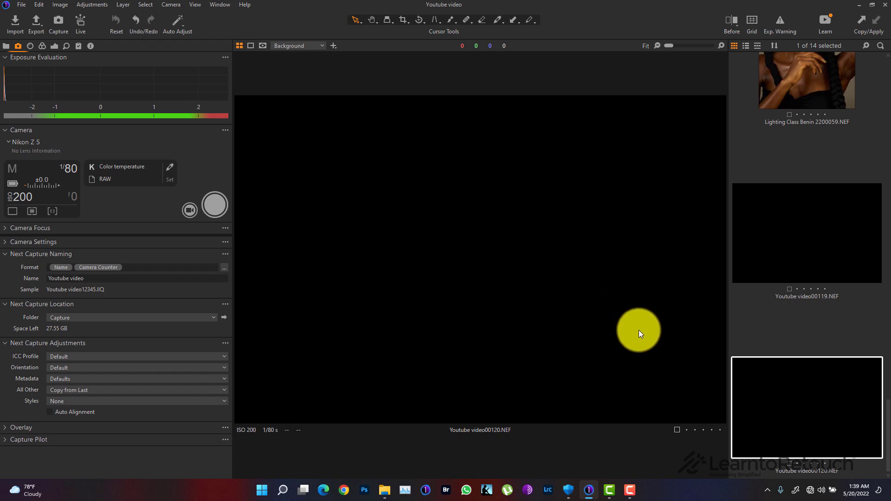
Step: Select Lighting Class Benin 2200059.NEF and set its ICC profile to Nikon Z5 Generic
{"action": "scroll", "coordinate": [799, 186], "scroll_direction": "up", "scroll_amount": 5}
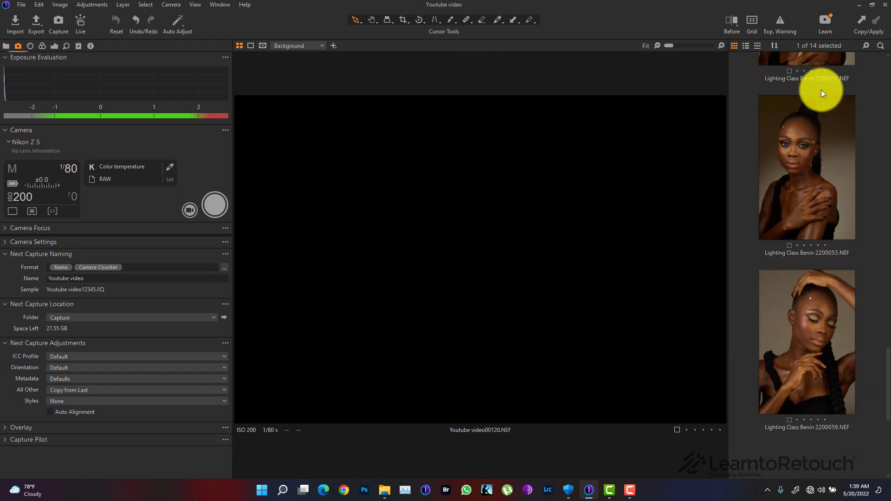
{"action": "left_click", "coordinate": [796, 245]}
{"action": "left_click", "coordinate": [786, 344]}
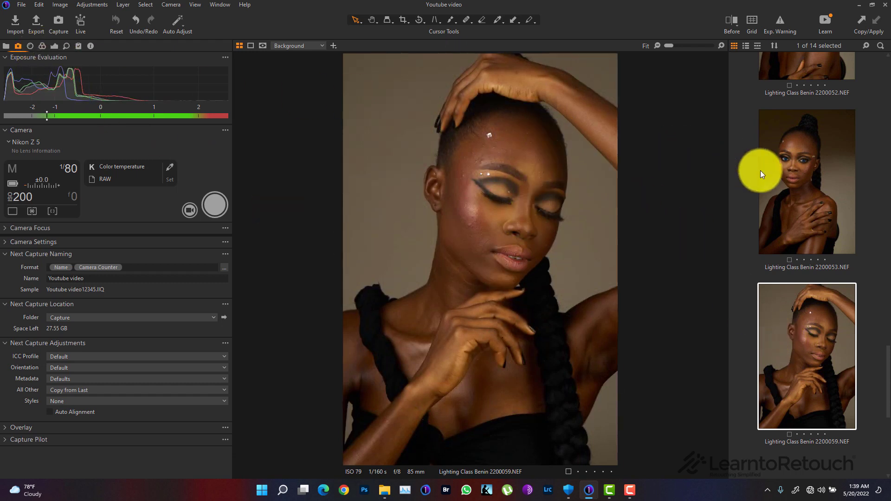
{"action": "left_click", "coordinate": [42, 45]}
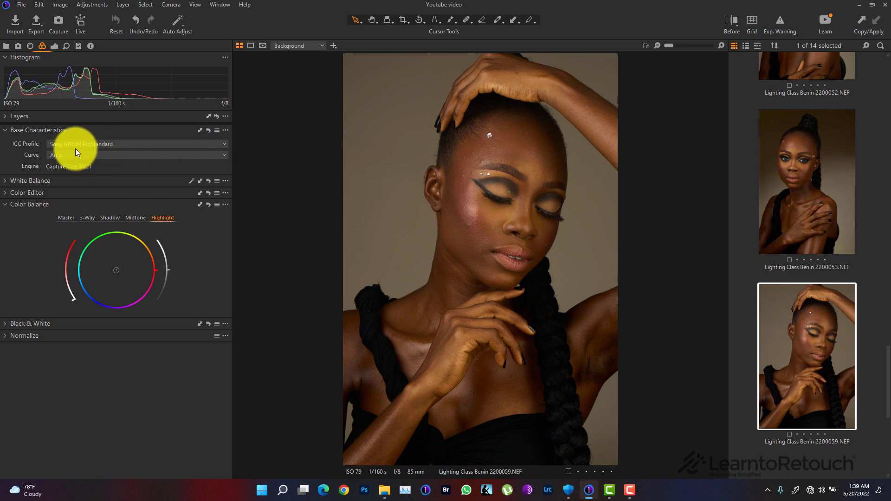
{"action": "left_click", "coordinate": [104, 145]}
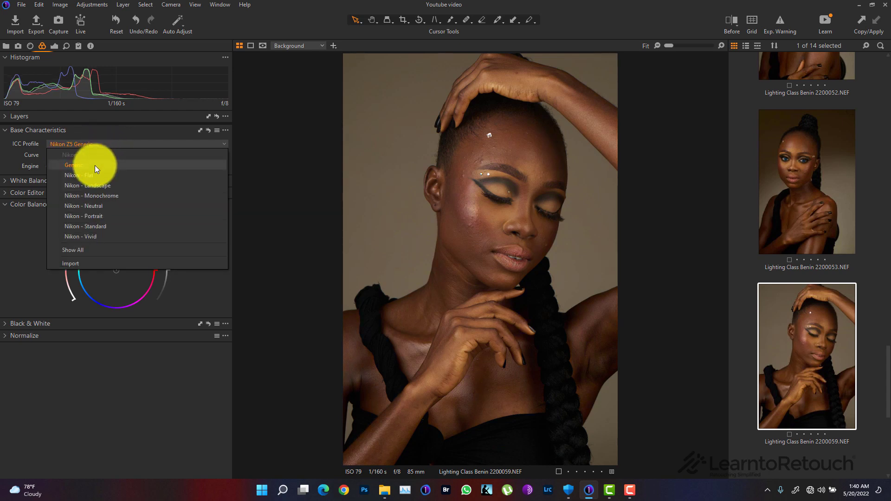
{"action": "left_click", "coordinate": [93, 166]}
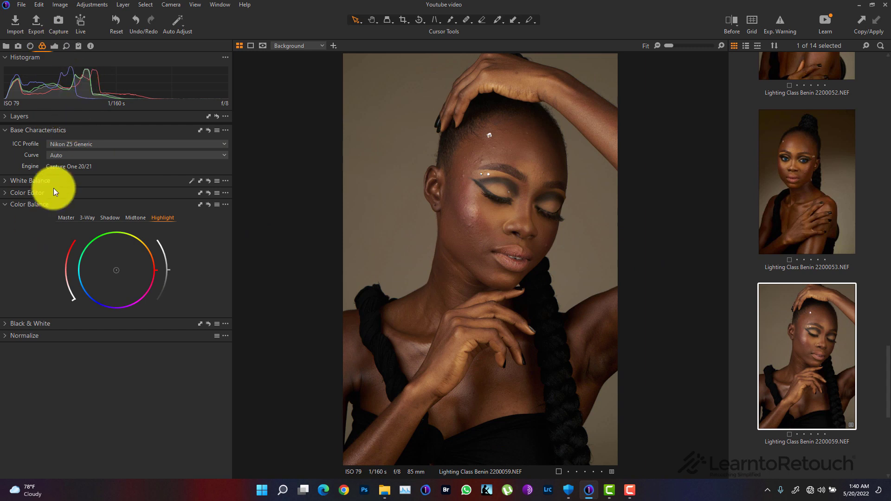
Step: Show the White Balance settings and display Lighting Class Benin 2200053.NEF beside 2200059.NEF for comparison
{"action": "left_click", "coordinate": [29, 182]}
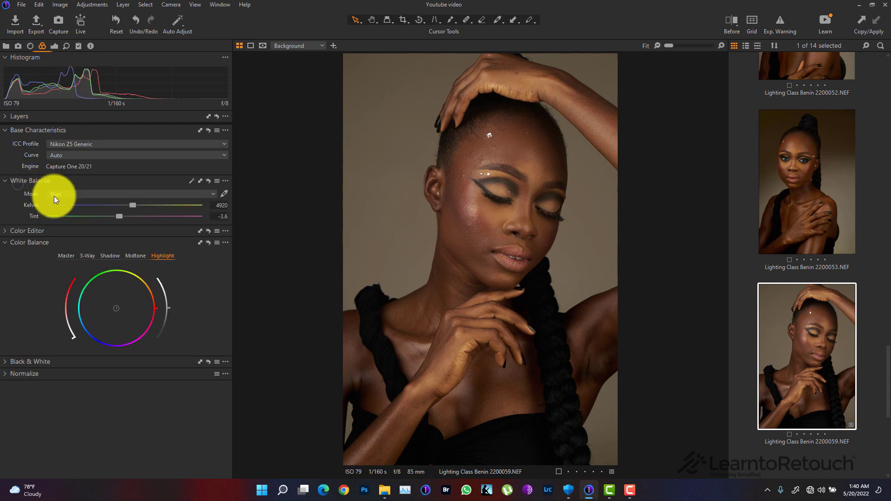
{"action": "left_click", "coordinate": [812, 192], "text": "ctrl"}
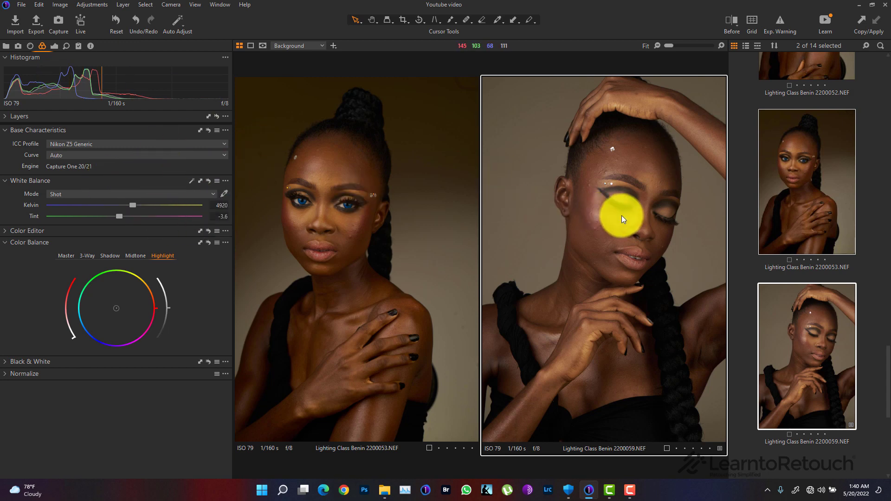
Step: Set the ICC profile of Lighting Class Benin 2200059.NEF to Fujifilm X-T4 Generic
{"action": "left_click", "coordinate": [129, 145]}
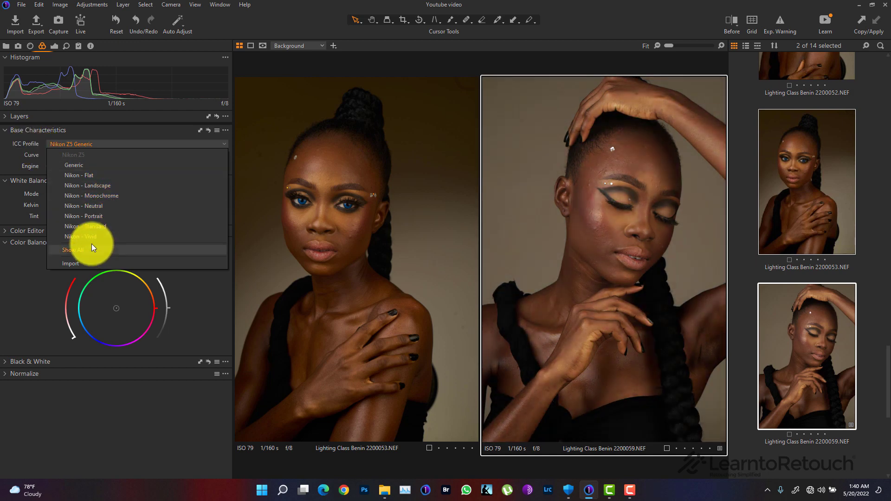
{"action": "left_click", "coordinate": [91, 246]}
{"action": "left_click", "coordinate": [129, 142]}
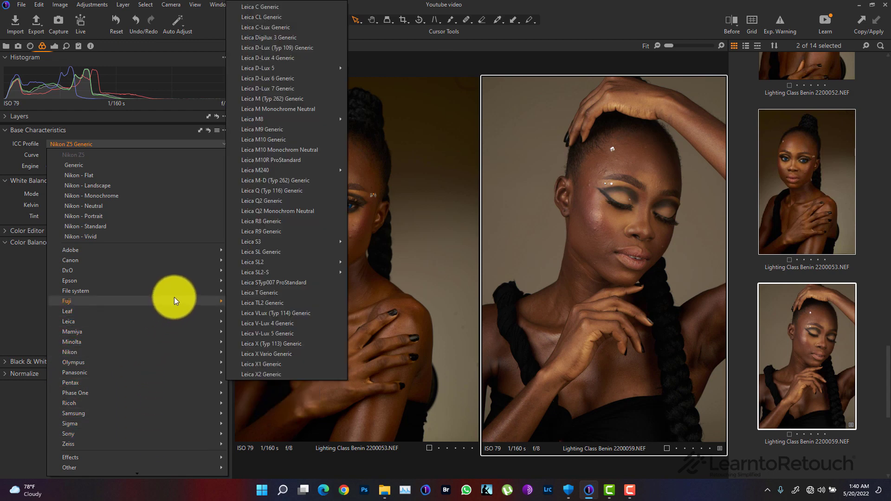
{"action": "mouse_move", "coordinate": [203, 299]}
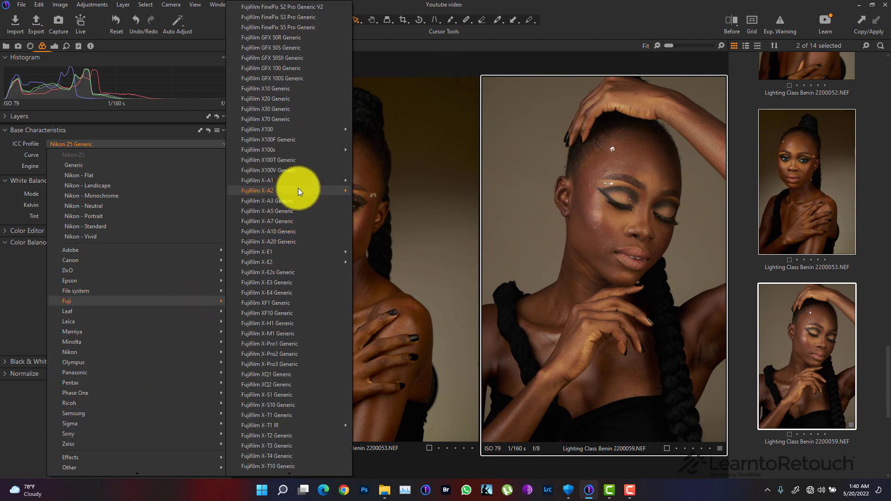
{"action": "left_click", "coordinate": [283, 456]}
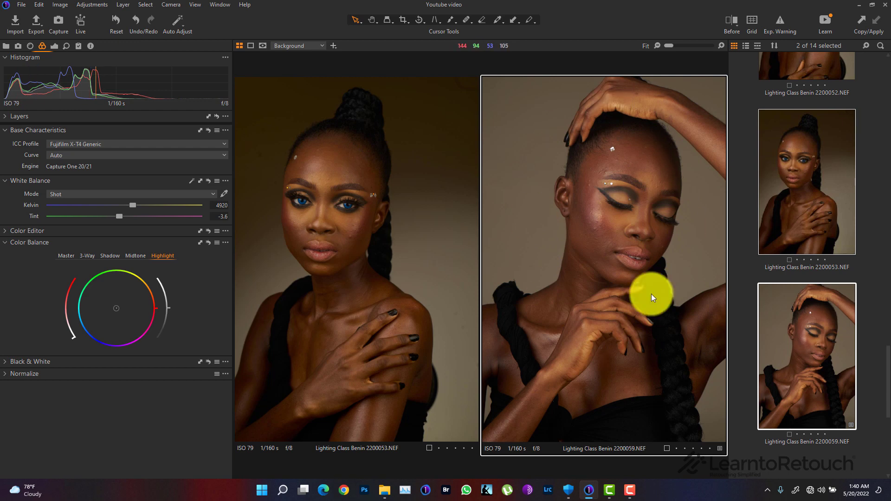
Step: Add Lighting Class Benin 2200052.NEF to the comparison and set its ICC profile to Canon EOS R6 ProStandard
{"action": "scroll", "coordinate": [799, 148], "scroll_direction": "up", "scroll_amount": 4}
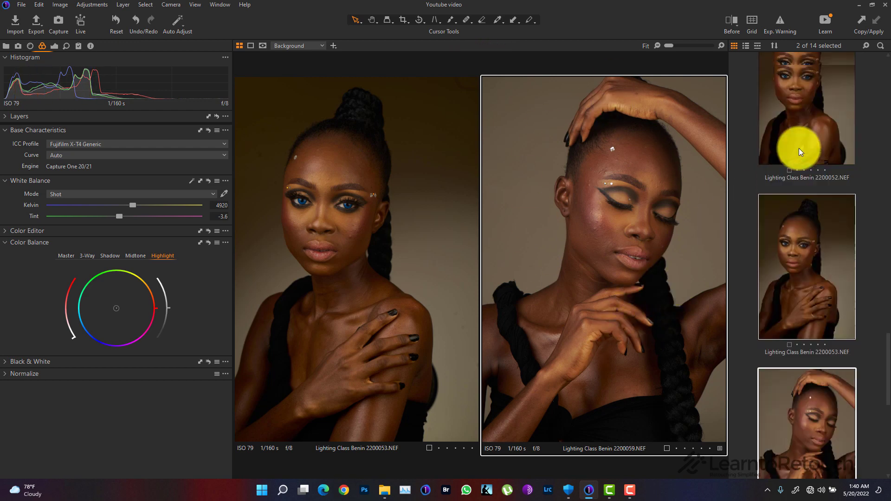
{"action": "left_click", "coordinate": [806, 243], "text": "ctrl"}
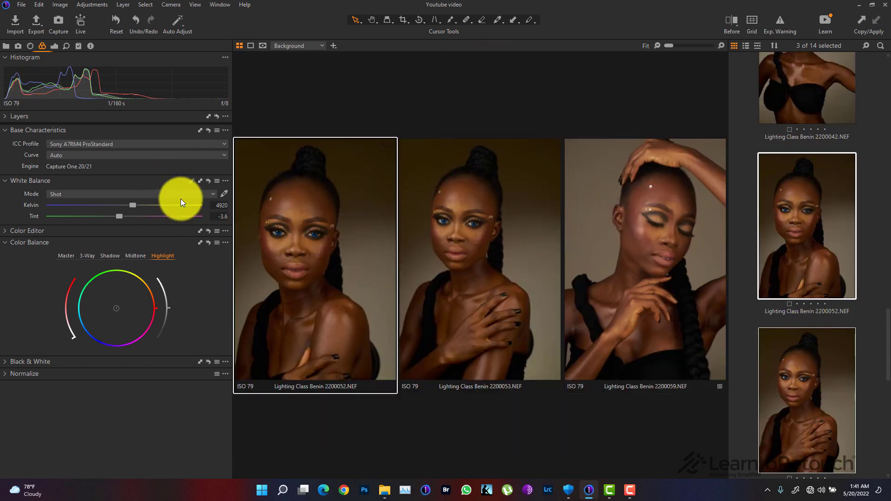
{"action": "left_click", "coordinate": [93, 143]}
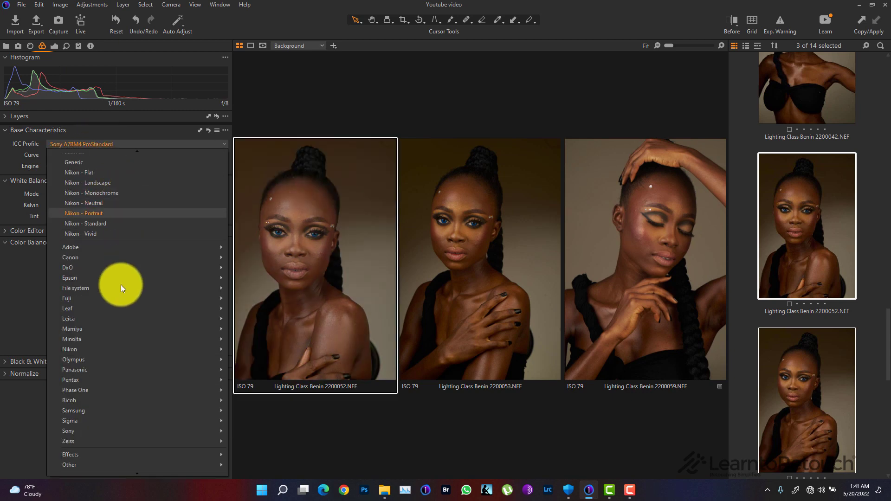
{"action": "mouse_move", "coordinate": [207, 258]}
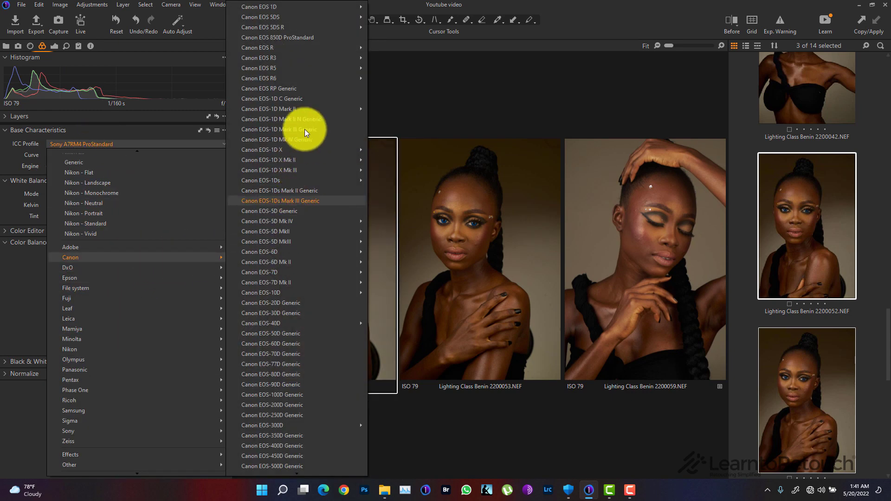
{"action": "mouse_move", "coordinate": [314, 77]}
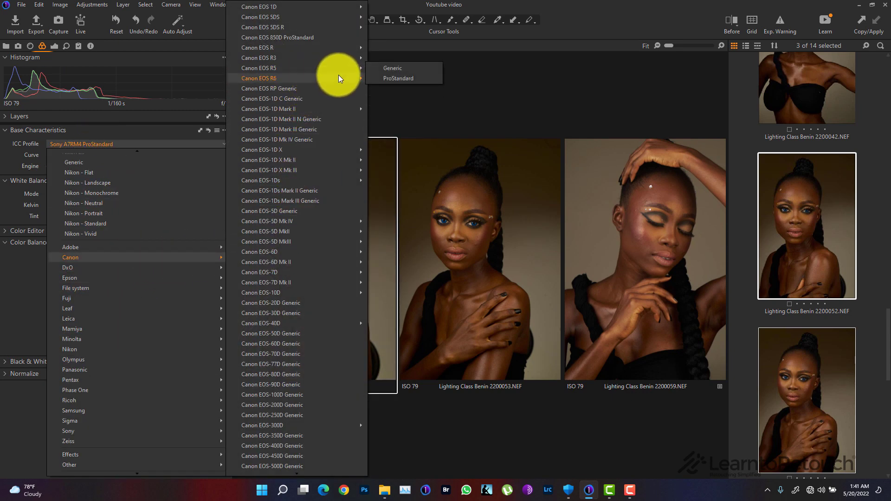
{"action": "left_click", "coordinate": [398, 89]}
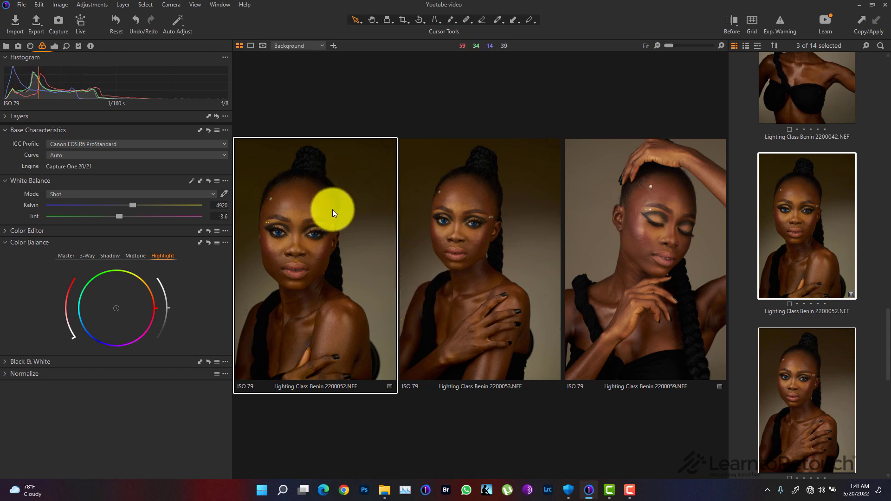
Step: Display Lighting Class Benin 2200042.NEF alone, add a filled adjustment layer and set the layer's Exposure to 4
{"action": "left_click", "coordinate": [817, 79]}
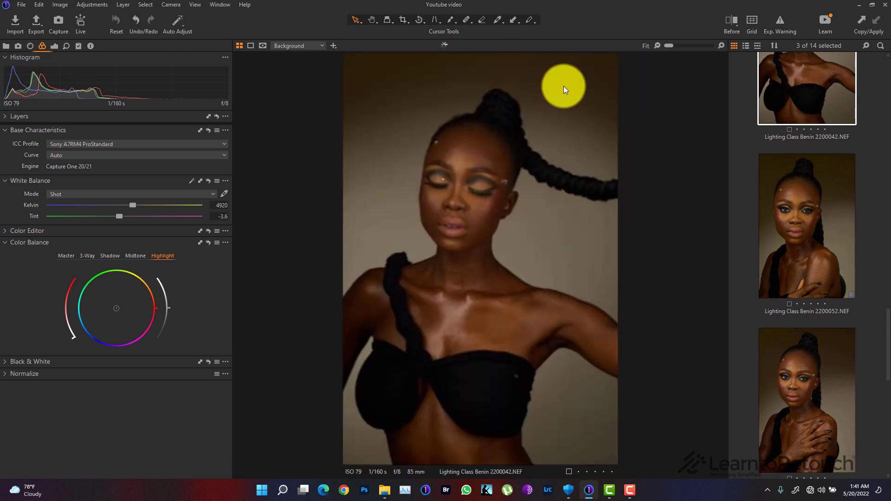
{"action": "left_click", "coordinate": [54, 47]}
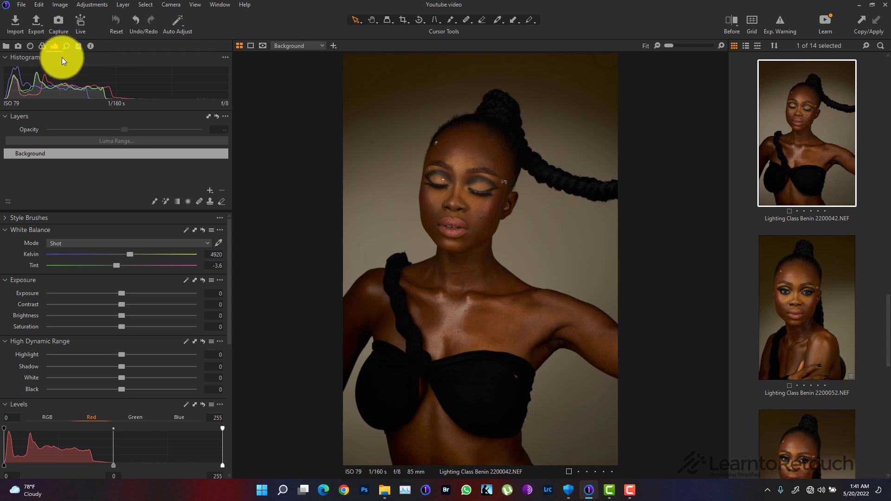
{"action": "left_click", "coordinate": [209, 191]}
{"action": "left_click", "coordinate": [266, 206]}
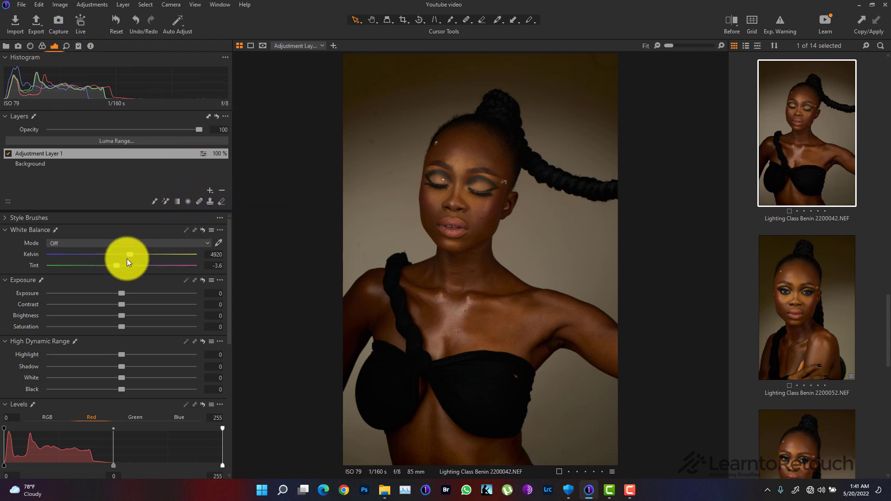
{"action": "left_click_drag", "start_coordinate": [120, 294], "coordinate": [230, 286]}
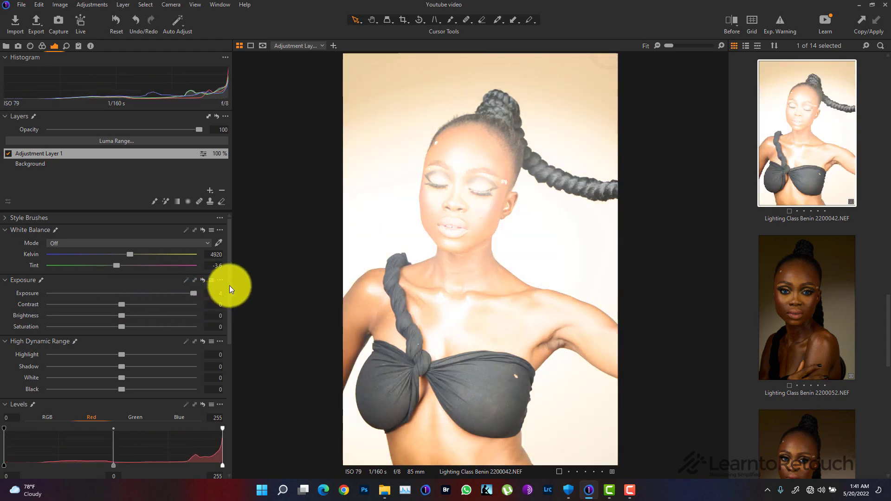
Step: Add a second filled adjustment layer above the first and set its Exposure to 4
{"action": "left_click", "coordinate": [210, 190]}
{"action": "left_click", "coordinate": [288, 208]}
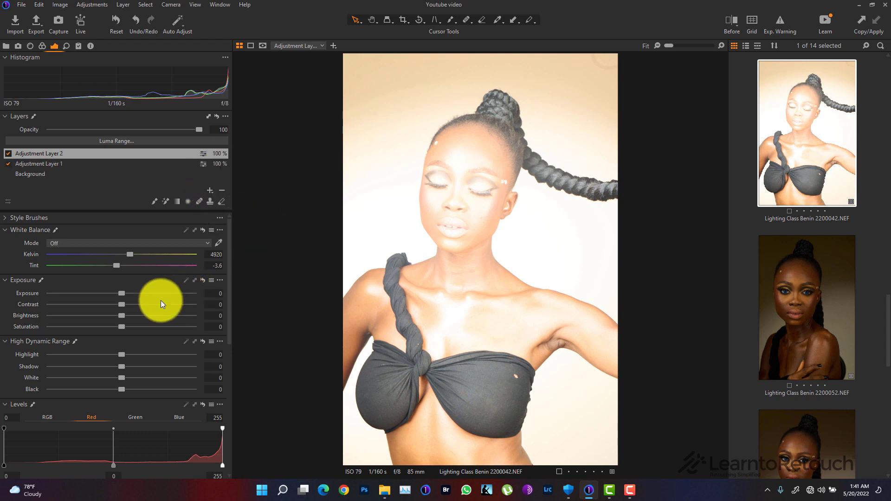
{"action": "left_click_drag", "start_coordinate": [144, 293], "coordinate": [124, 293]}
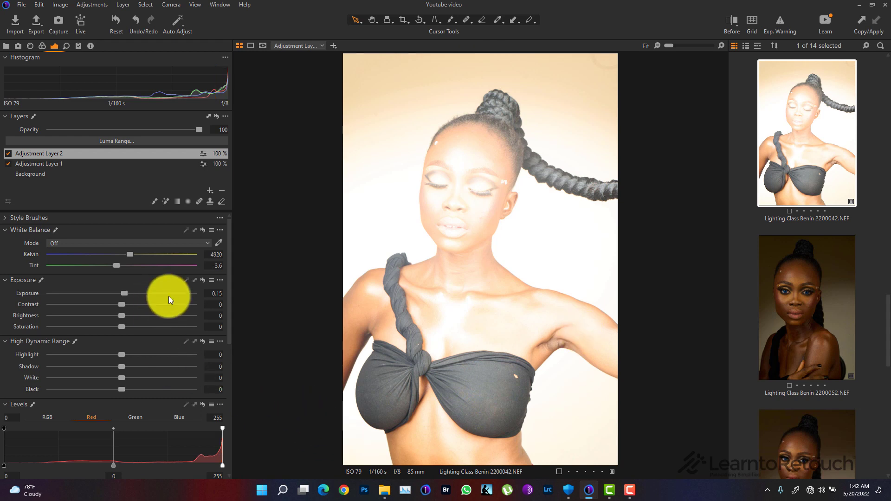
{"action": "left_click_drag", "start_coordinate": [124, 294], "coordinate": [193, 302]}
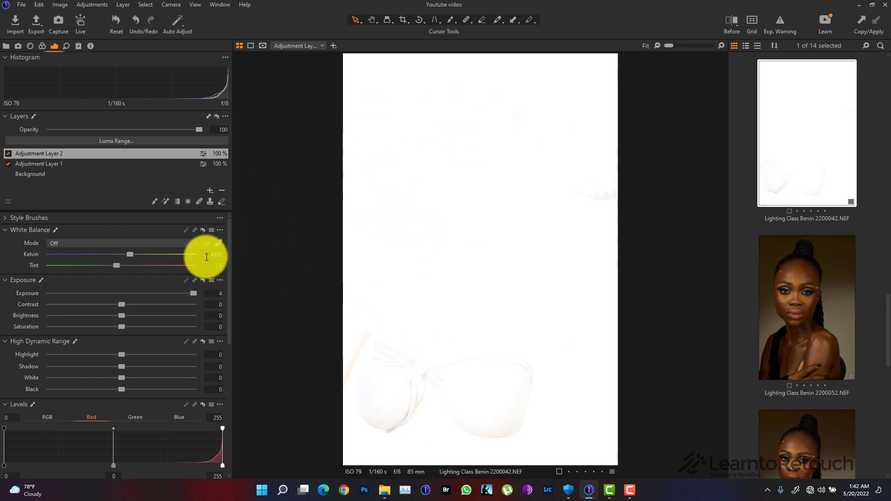
Step: Delete all the adjustment layers, leaving only the Background layer
{"action": "left_click", "coordinate": [211, 190]}
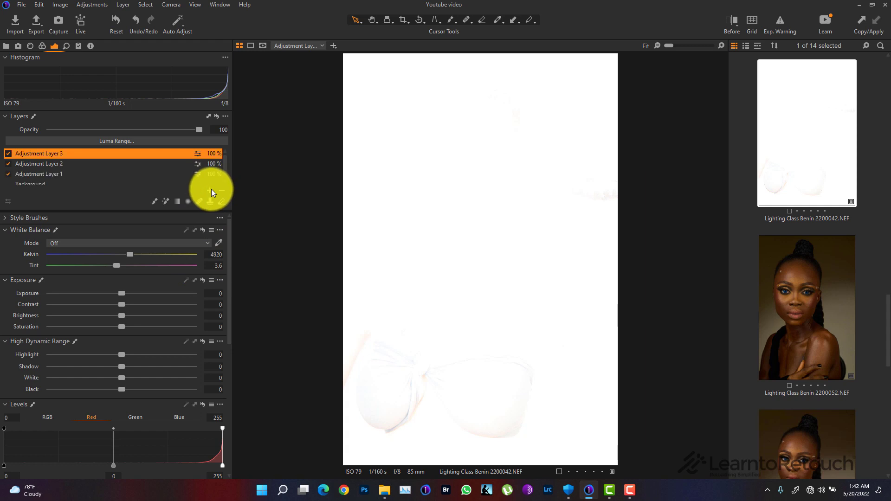
{"action": "left_click", "coordinate": [222, 190]}
{"action": "left_click", "coordinate": [222, 190]}
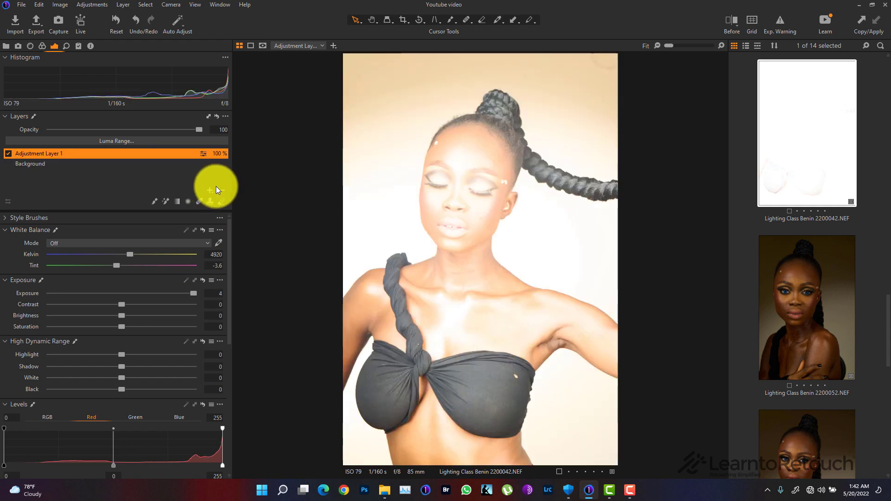
{"action": "left_click", "coordinate": [223, 190]}
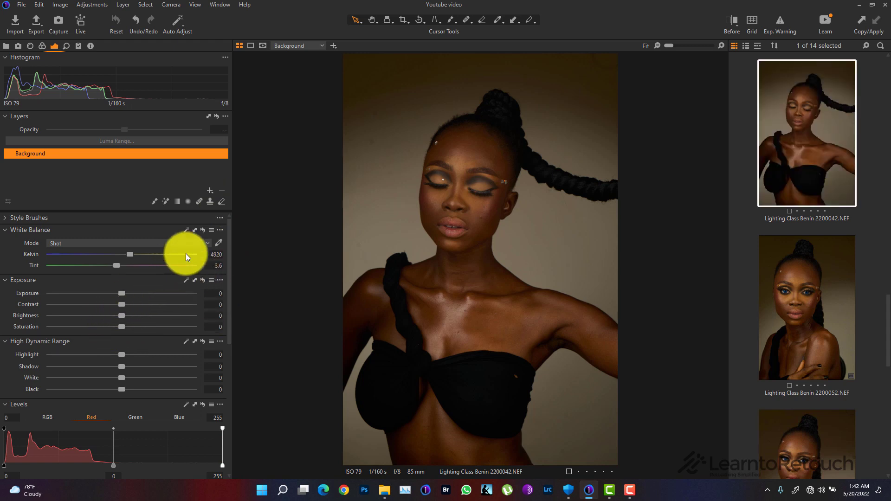
Step: Add a filled adjustment layer with Shadow raised to its maximum, plus another filled adjustment layer
{"action": "left_click", "coordinate": [209, 191]}
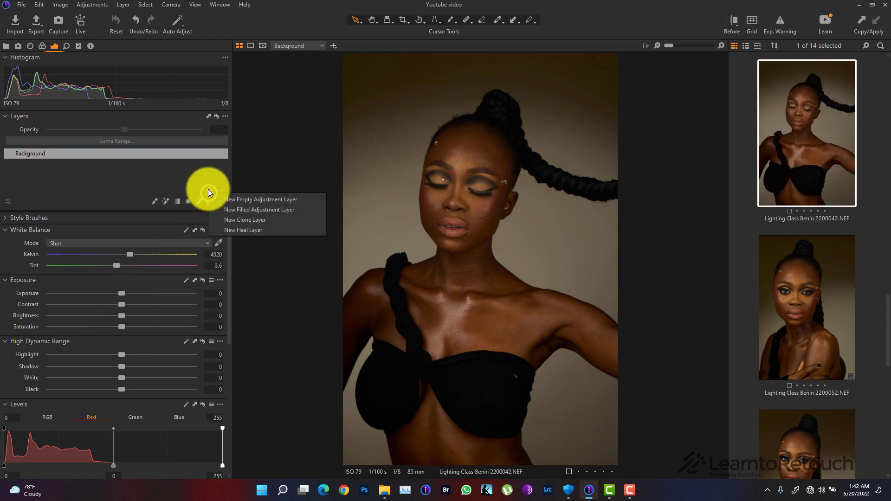
{"action": "left_click", "coordinate": [260, 211]}
{"action": "left_click_drag", "start_coordinate": [121, 368], "coordinate": [220, 370]}
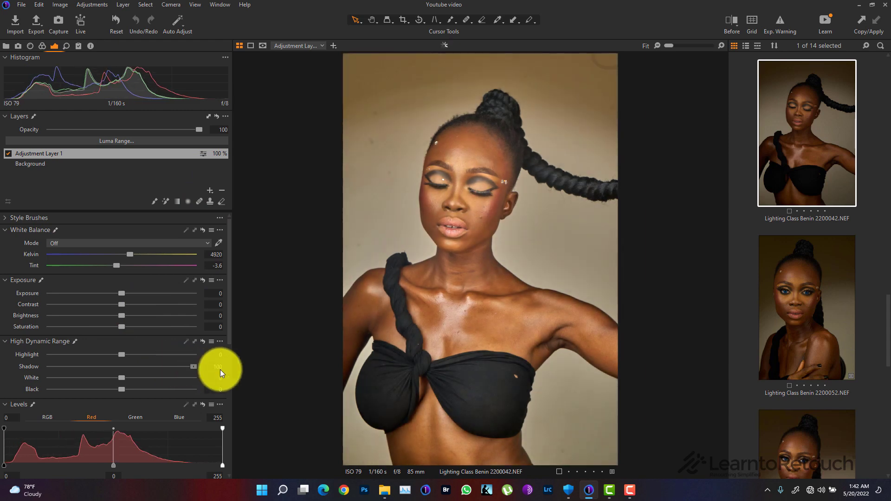
{"action": "left_click", "coordinate": [210, 191]}
{"action": "left_click", "coordinate": [263, 206]}
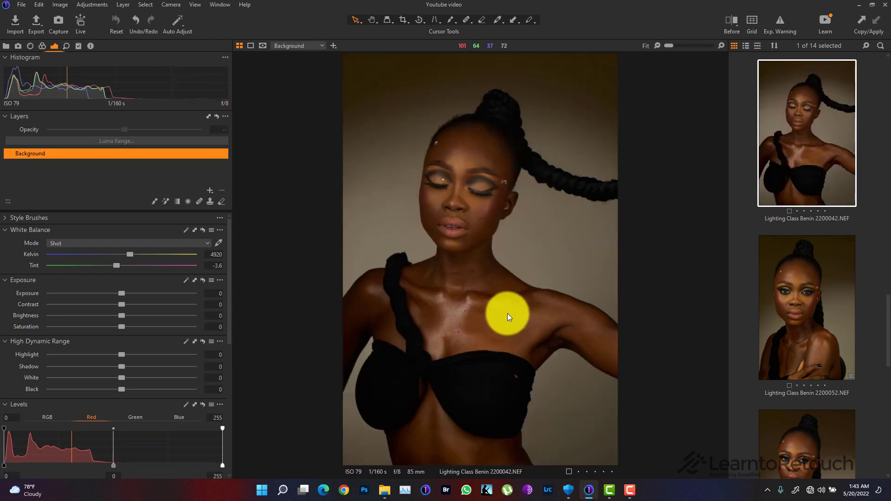
{"action": "key", "text": "ctrl+r"}
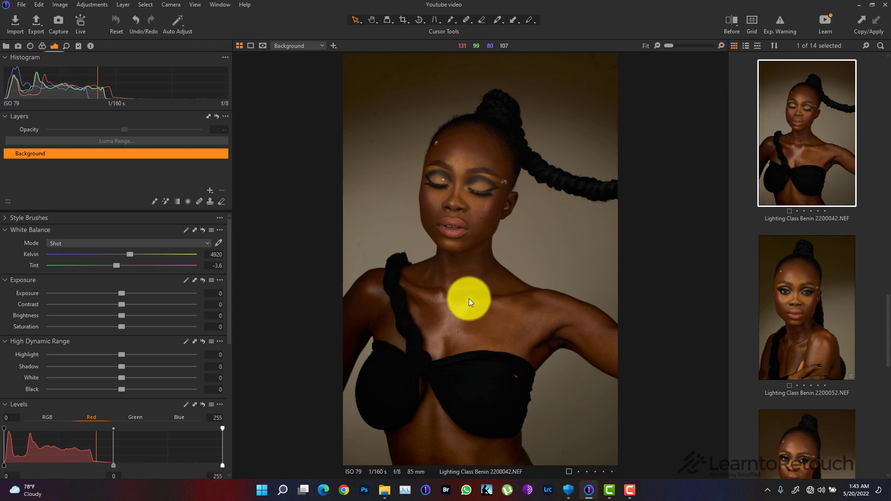
{"action": "right_click", "coordinate": [207, 187]}
{"action": "left_click", "coordinate": [189, 184]}
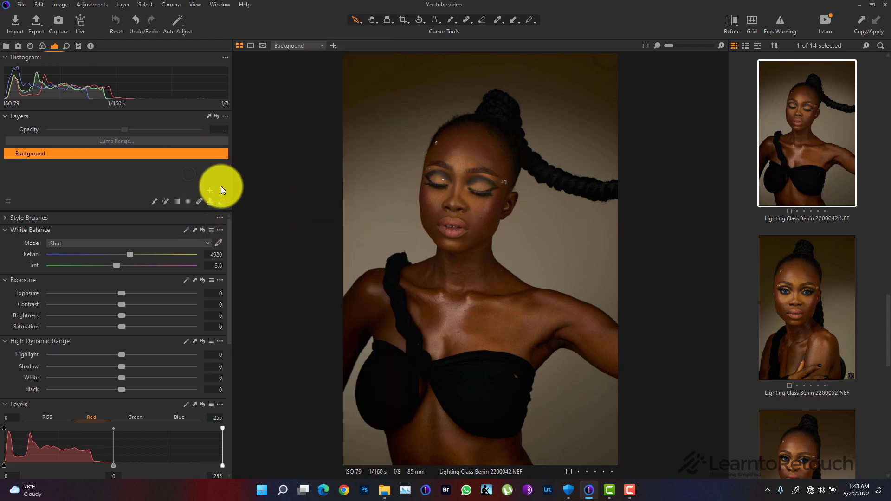
Step: Add a filled adjustment layer and apply the adjustments of the built-in Fashion style to it
{"action": "left_click", "coordinate": [210, 191]}
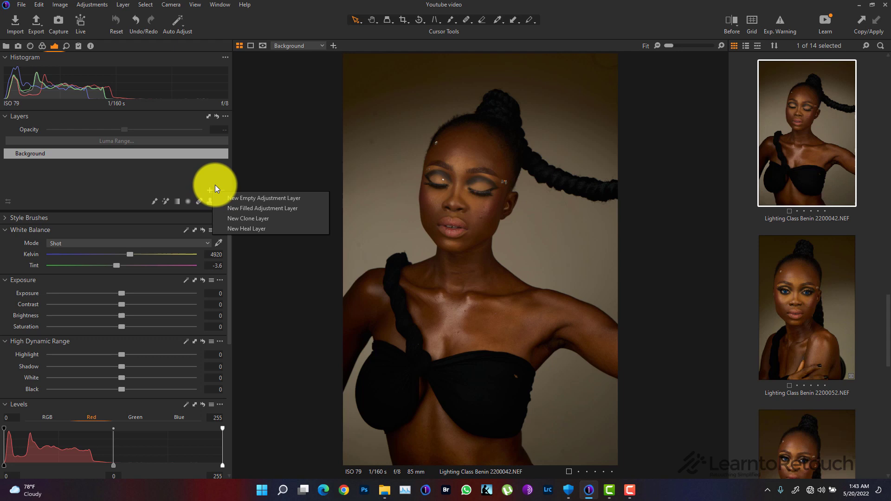
{"action": "left_click", "coordinate": [292, 207]}
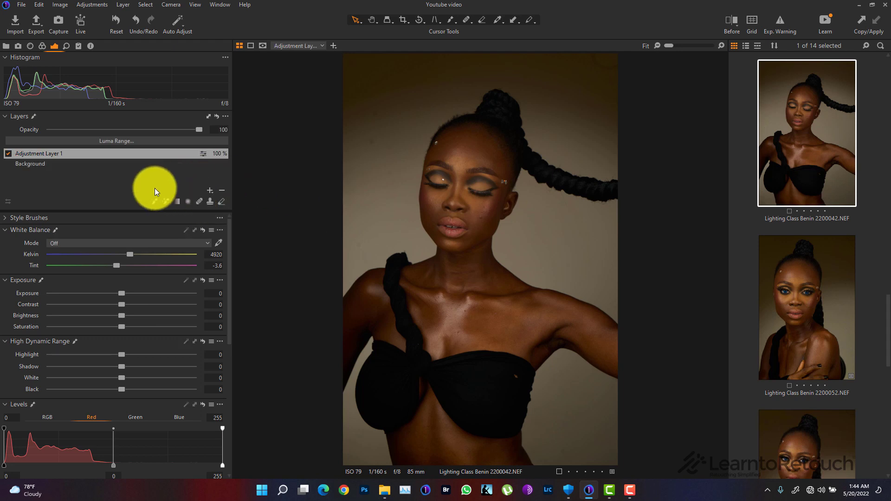
{"action": "right_click", "coordinate": [122, 152]}
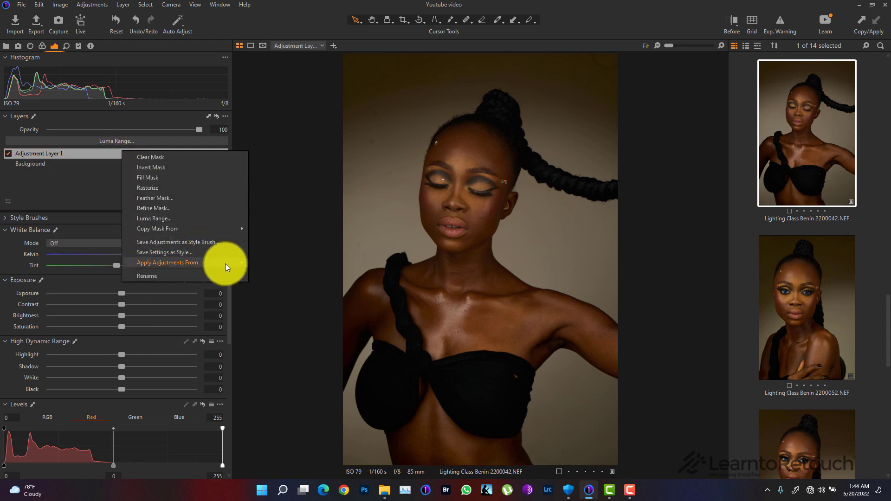
{"action": "mouse_move", "coordinate": [224, 263]}
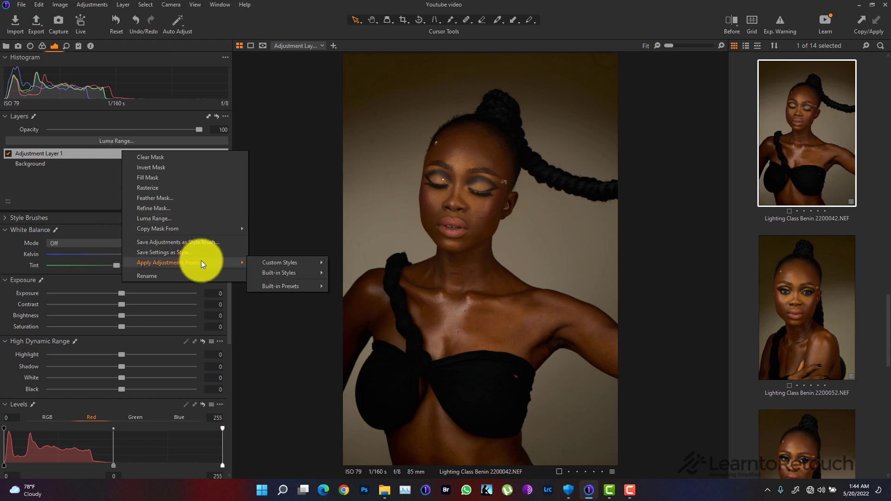
{"action": "mouse_move", "coordinate": [310, 273]}
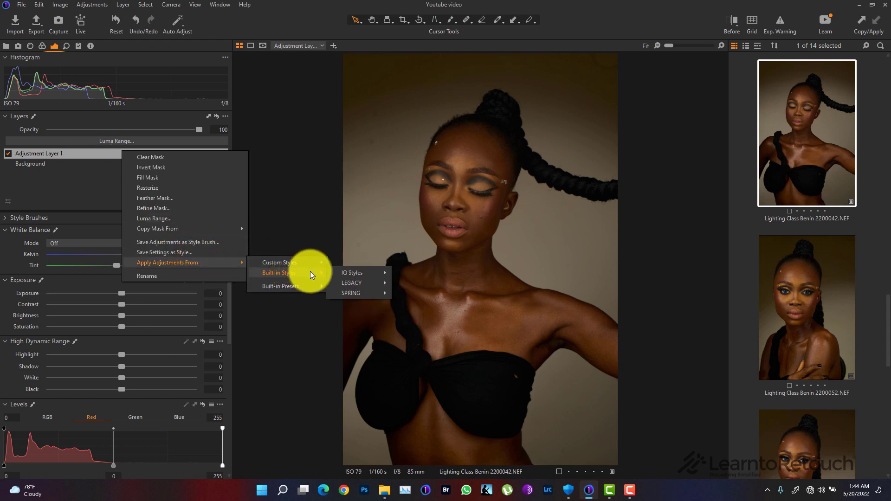
{"action": "mouse_move", "coordinate": [382, 274]}
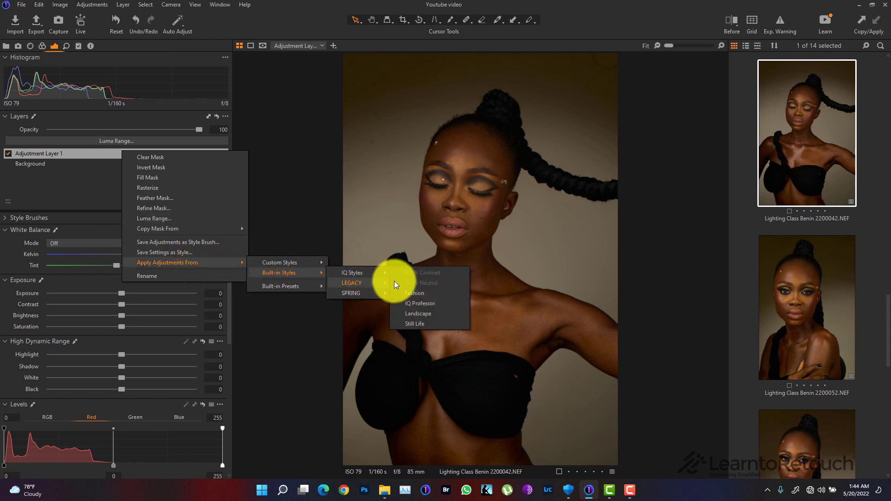
{"action": "left_click", "coordinate": [422, 297]}
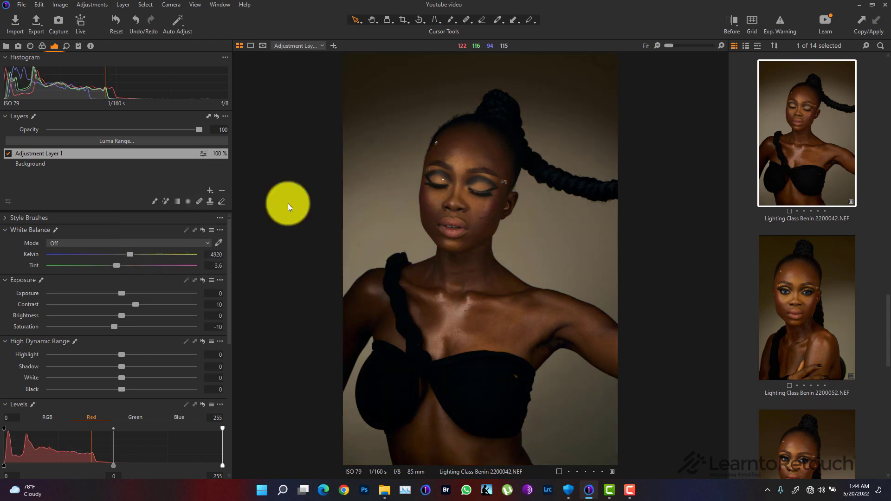
Step: Add a second filled adjustment layer and apply the built-in Color Balance preset Cold Orange to it
{"action": "left_click", "coordinate": [209, 191]}
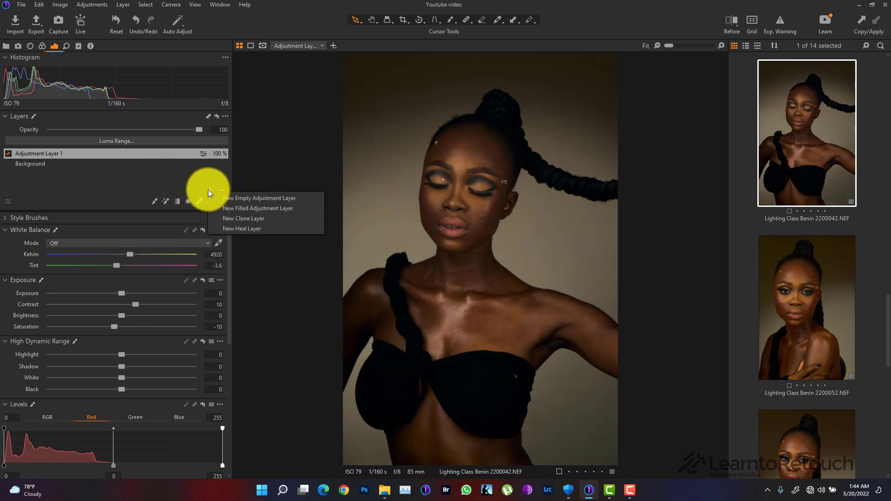
{"action": "left_click", "coordinate": [267, 210]}
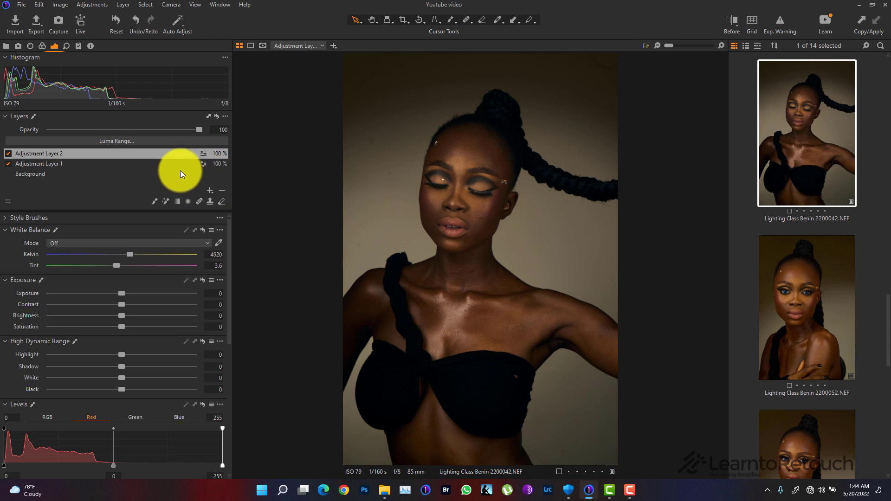
{"action": "right_click", "coordinate": [169, 157]}
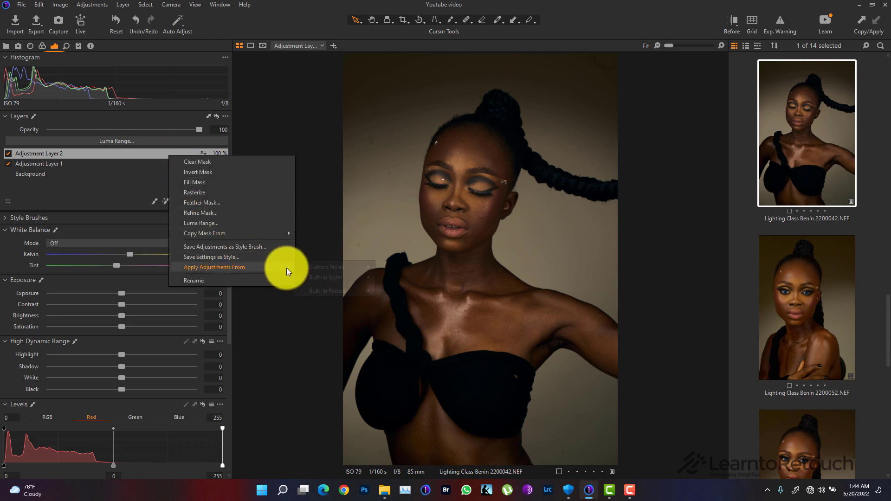
{"action": "mouse_move", "coordinate": [286, 268]}
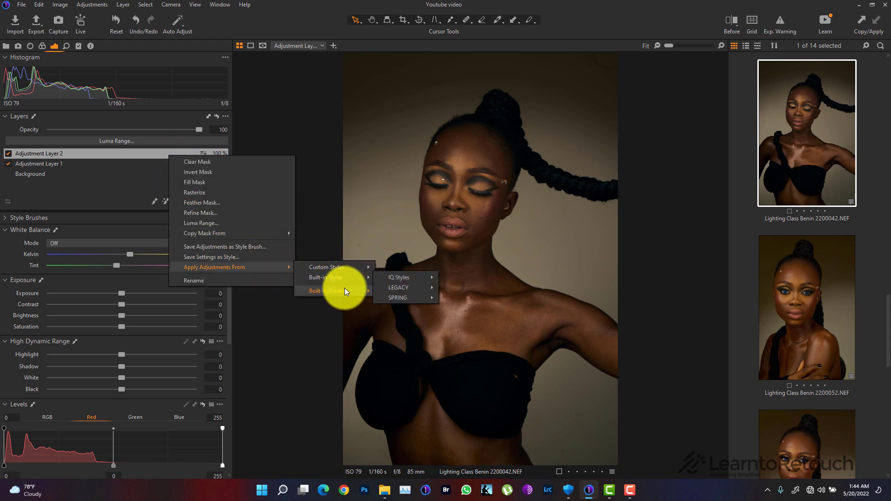
{"action": "mouse_move", "coordinate": [350, 290]}
{"action": "mouse_move", "coordinate": [437, 300]}
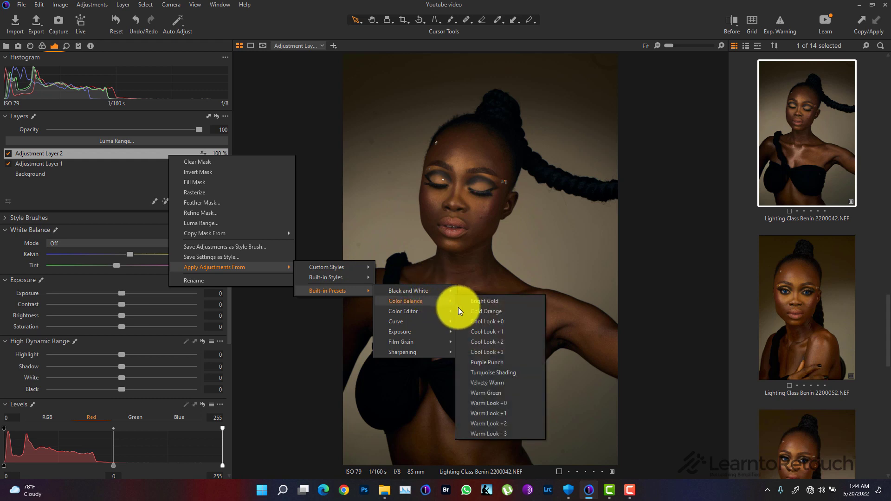
{"action": "left_click", "coordinate": [497, 306]}
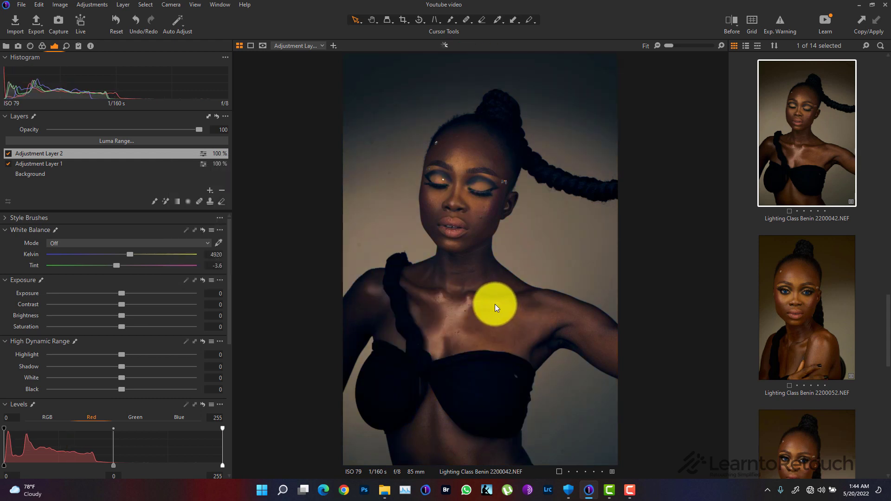
Step: Compare the portrait with each of the two adjustment layers switched off and on
{"action": "left_click", "coordinate": [9, 153]}
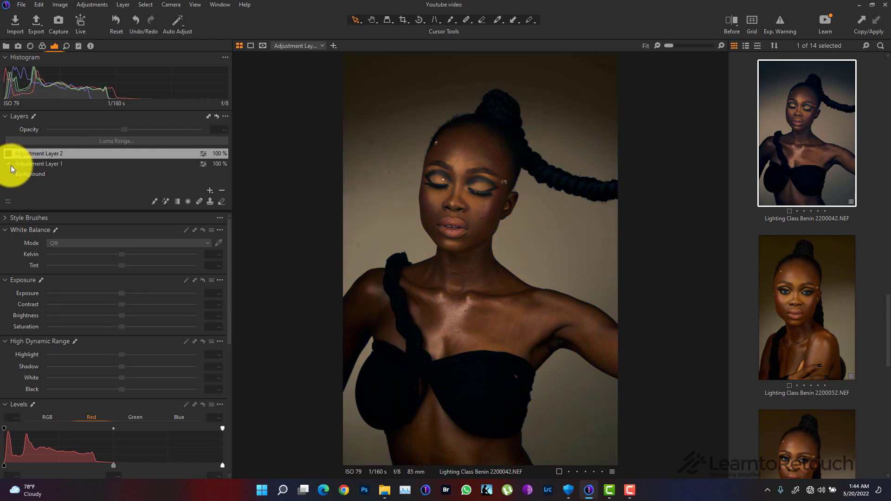
{"action": "left_click", "coordinate": [9, 165]}
{"action": "left_click", "coordinate": [9, 164]}
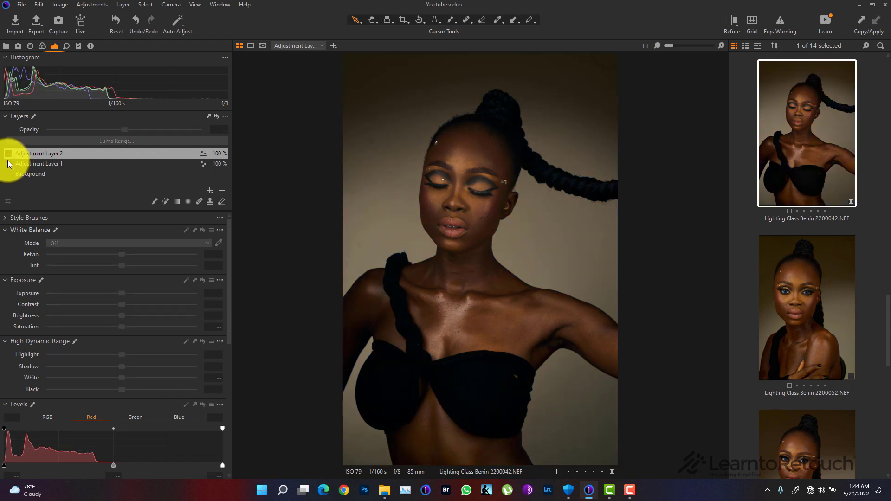
{"action": "left_click", "coordinate": [9, 153]}
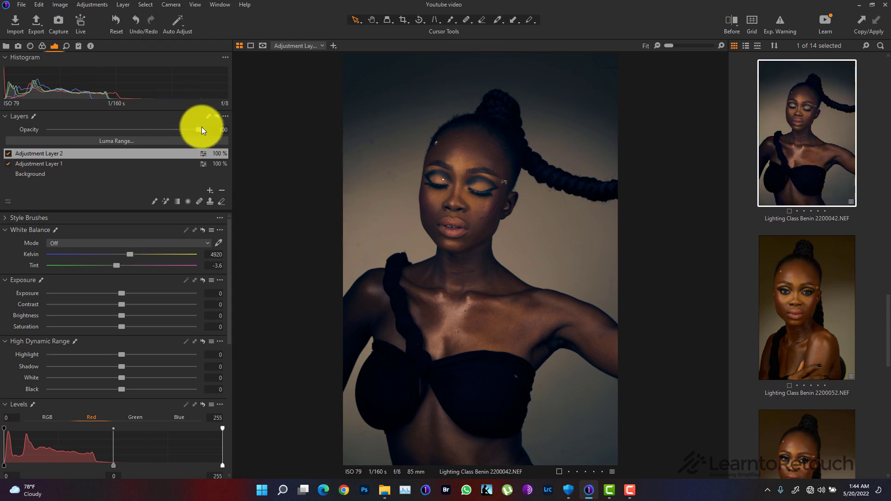
Step: Reduce the opacity of the upper adjustment layer to 66 and the lower adjustment layer to 44
{"action": "left_click_drag", "start_coordinate": [201, 129], "coordinate": [111, 140]}
{"action": "left_click", "coordinate": [145, 164]}
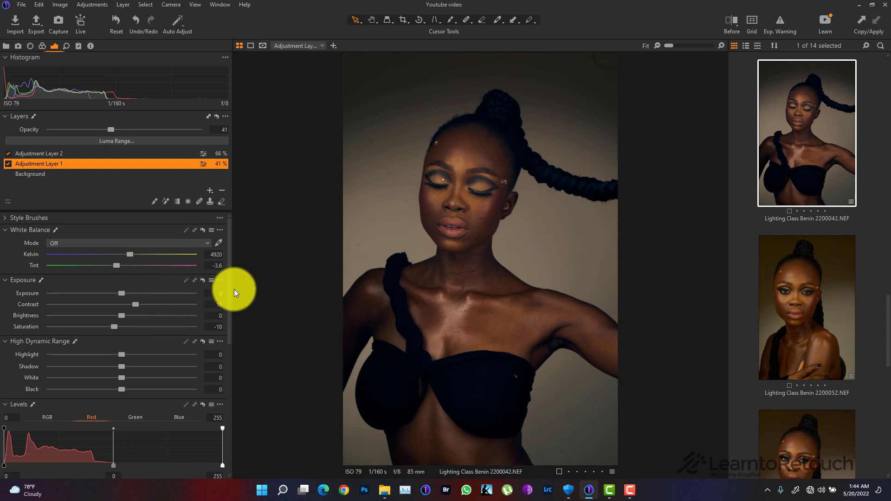
{"action": "left_click_drag", "start_coordinate": [231, 288], "coordinate": [232, 339]}
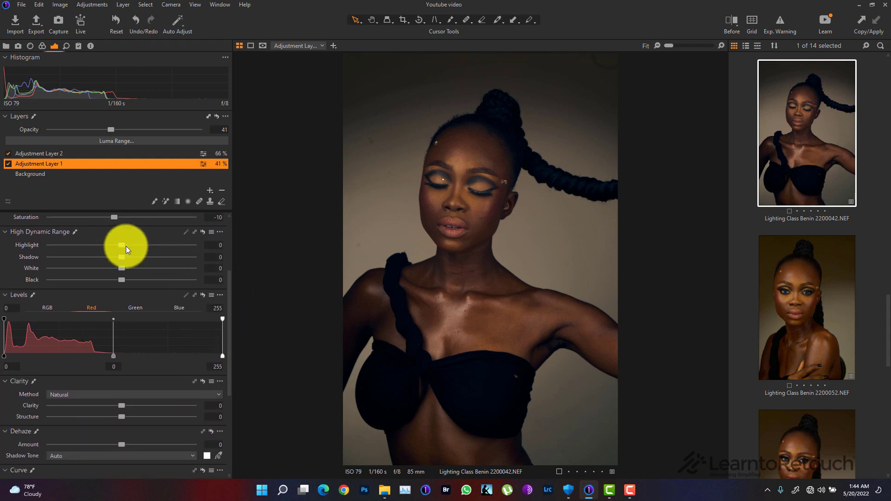
{"action": "mouse_move", "coordinate": [115, 132]}
{"action": "left_mouse_down"}
{"action": "mouse_move", "coordinate": [107, 131]}
{"action": "mouse_move", "coordinate": [115, 131]}
{"action": "left_mouse_up"}
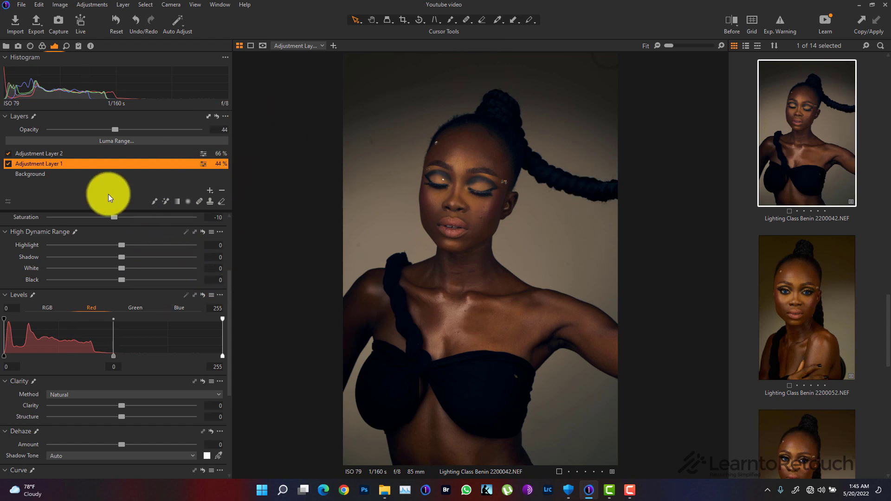
Step: Delete both adjustment layers and select the smiling portrait Lighting Class Benin 2200030.NEF
{"action": "left_click", "coordinate": [222, 190]}
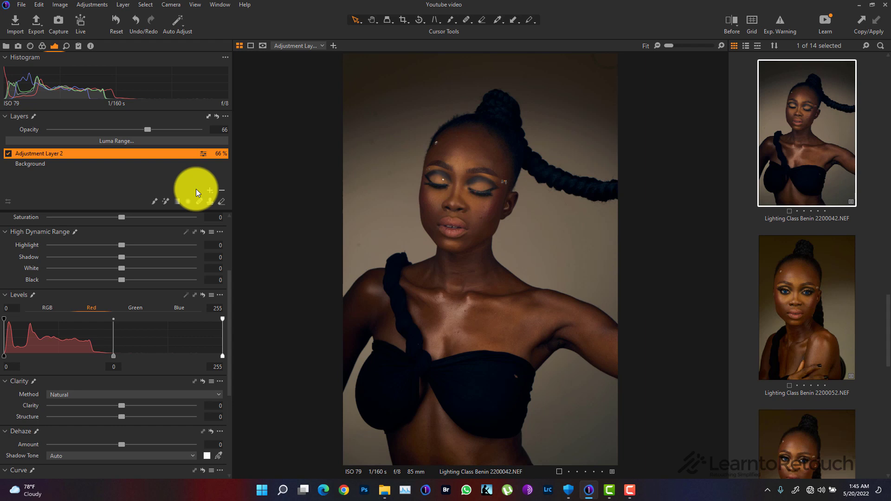
{"action": "left_click", "coordinate": [222, 190]}
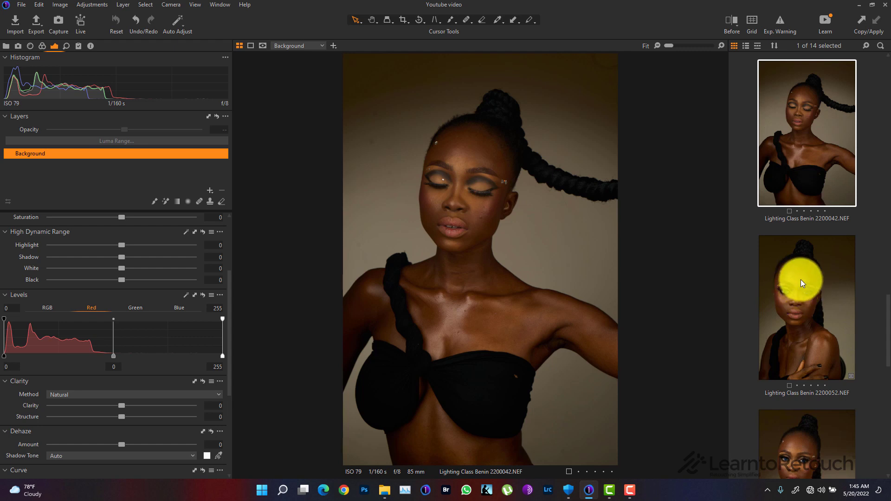
{"action": "scroll", "coordinate": [801, 279], "scroll_direction": "up", "scroll_amount": 6}
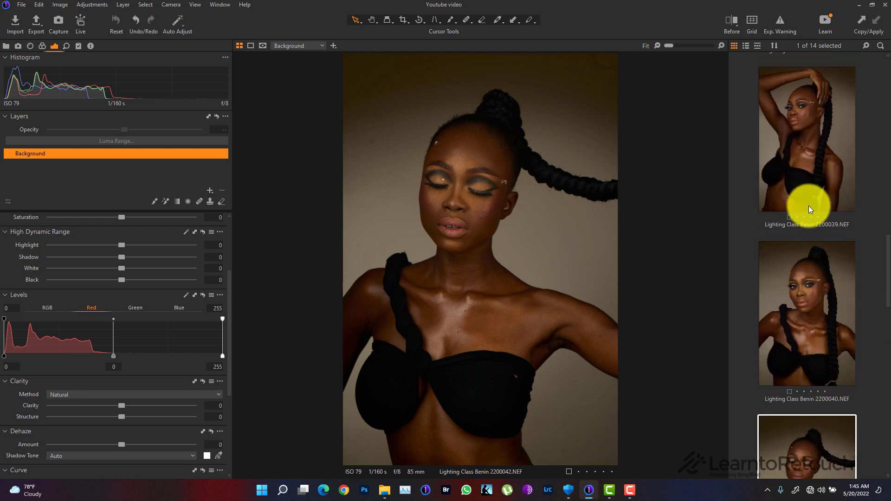
{"action": "scroll", "coordinate": [809, 208], "scroll_direction": "up", "scroll_amount": 3}
{"action": "scroll", "coordinate": [811, 214], "scroll_direction": "up", "scroll_amount": 10}
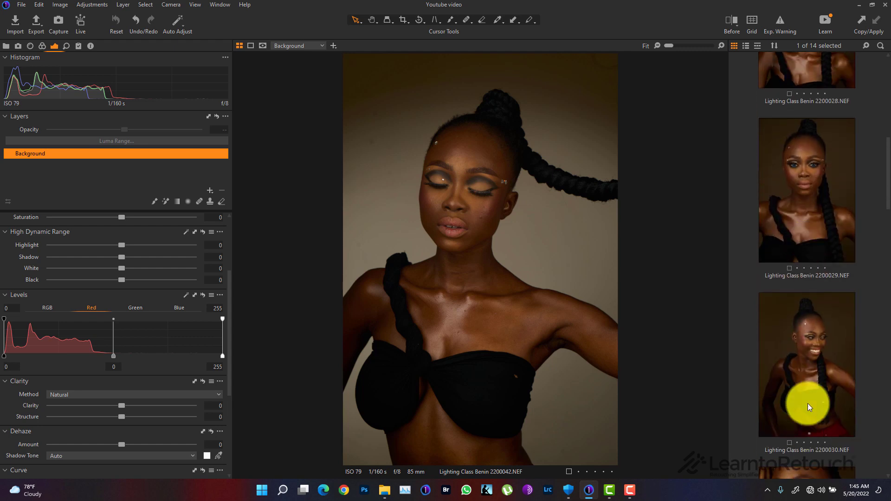
{"action": "left_click", "coordinate": [815, 388]}
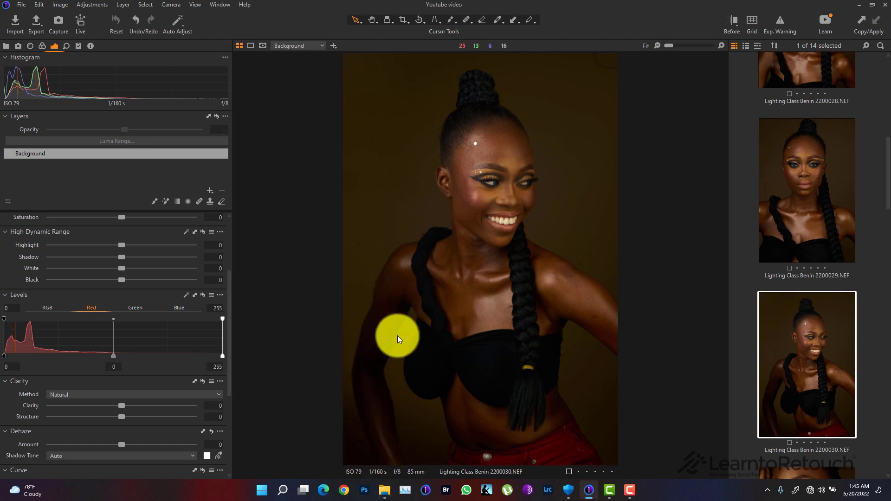
Step: Add an empty adjustment layer and brush a mask over the model's shadowed arm from wrist to upper arm
{"action": "left_click", "coordinate": [210, 190]}
{"action": "left_click", "coordinate": [275, 200]}
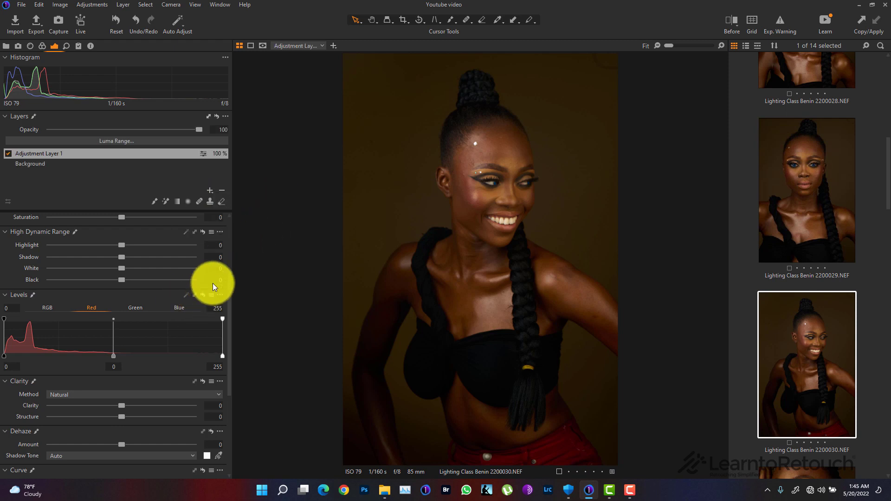
{"action": "left_click", "coordinate": [156, 203]}
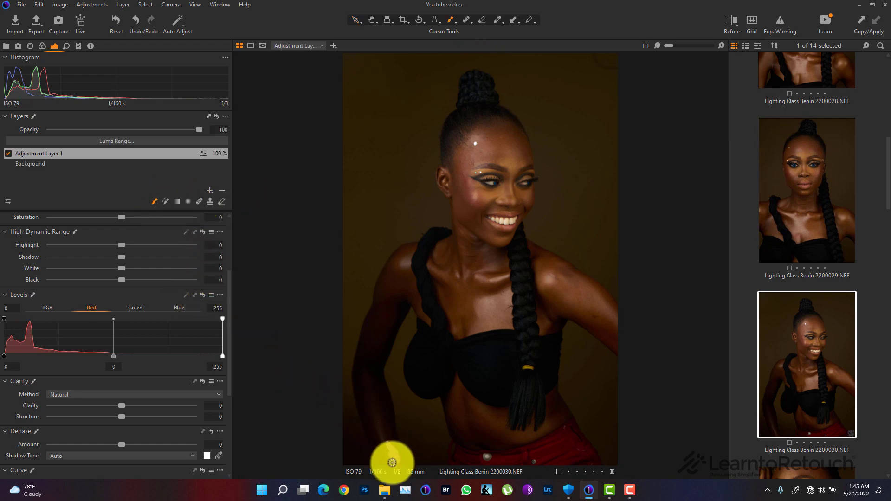
{"action": "mouse_move", "coordinate": [391, 460]}
{"action": "left_mouse_down"}
{"action": "mouse_move", "coordinate": [362, 410]}
{"action": "mouse_move", "coordinate": [356, 370]}
{"action": "mouse_move", "coordinate": [382, 294]}
{"action": "mouse_move", "coordinate": [401, 308]}
{"action": "mouse_move", "coordinate": [391, 344]}
{"action": "left_mouse_up"}
{"action": "mouse_move", "coordinate": [381, 377]}
{"action": "left_mouse_down"}
{"action": "mouse_move", "coordinate": [399, 465]}
{"action": "mouse_move", "coordinate": [378, 408]}
{"action": "mouse_move", "coordinate": [372, 417]}
{"action": "mouse_move", "coordinate": [372, 375]}
{"action": "mouse_move", "coordinate": [368, 404]}
{"action": "mouse_move", "coordinate": [364, 374]}
{"action": "mouse_move", "coordinate": [372, 423]}
{"action": "mouse_move", "coordinate": [360, 349]}
{"action": "mouse_move", "coordinate": [374, 351]}
{"action": "mouse_move", "coordinate": [374, 326]}
{"action": "mouse_move", "coordinate": [379, 334]}
{"action": "mouse_move", "coordinate": [393, 310]}
{"action": "mouse_move", "coordinate": [381, 363]}
{"action": "mouse_move", "coordinate": [383, 421]}
{"action": "mouse_move", "coordinate": [369, 328]}
{"action": "mouse_move", "coordinate": [392, 300]}
{"action": "mouse_move", "coordinate": [371, 297]}
{"action": "mouse_move", "coordinate": [369, 380]}
{"action": "mouse_move", "coordinate": [367, 346]}
{"action": "mouse_move", "coordinate": [389, 330]}
{"action": "mouse_move", "coordinate": [387, 344]}
{"action": "mouse_move", "coordinate": [380, 318]}
{"action": "left_mouse_up"}
{"action": "left_click_drag", "start_coordinate": [375, 395], "coordinate": [382, 325]}
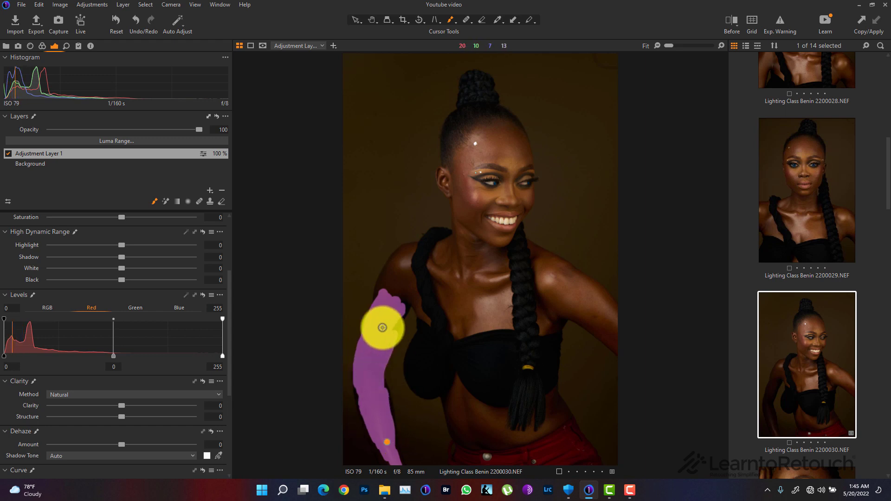
Step: Refine the arm mask with a radius of 158 and erase the mask spill beside the forearm
{"action": "right_click", "coordinate": [95, 154]}
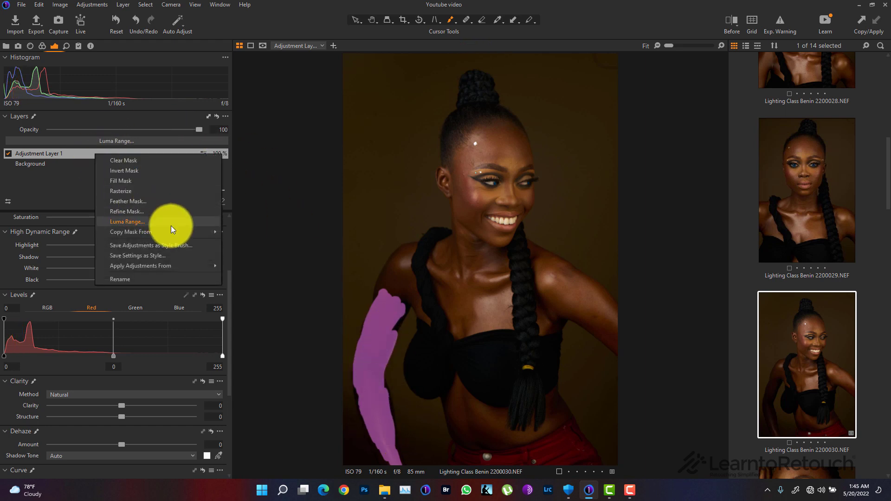
{"action": "left_click", "coordinate": [172, 212]}
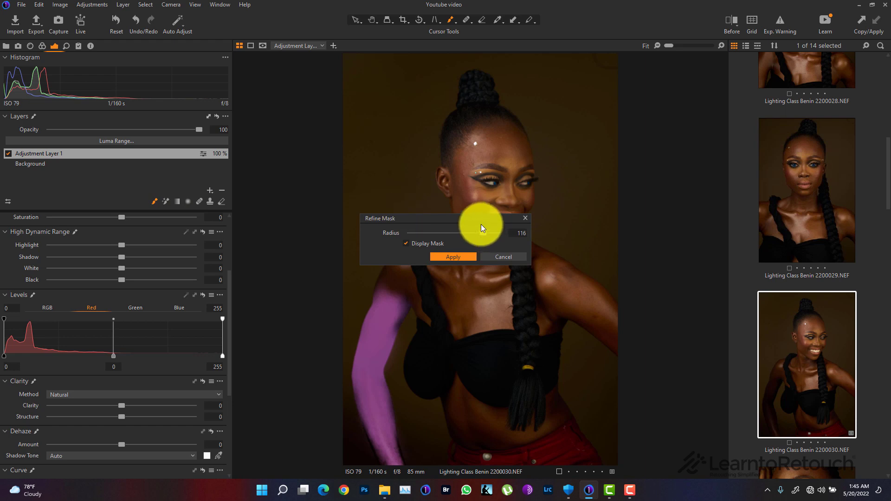
{"action": "left_click_drag", "start_coordinate": [469, 218], "coordinate": [610, 148]}
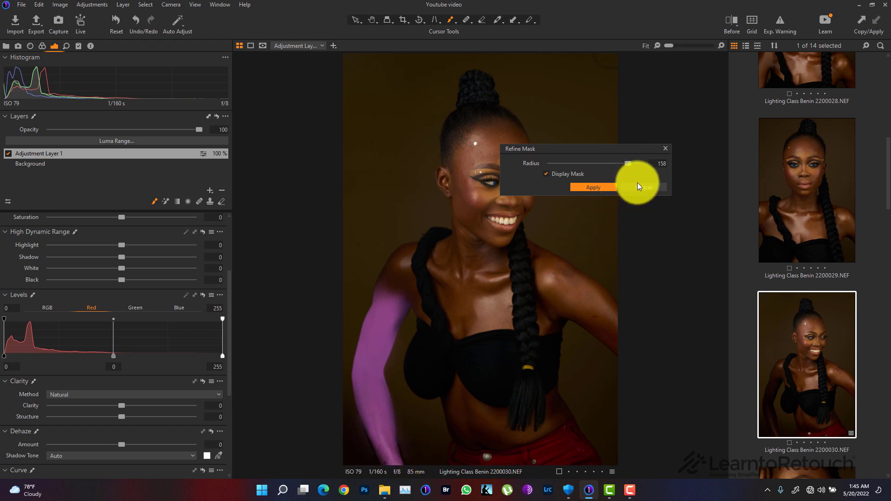
{"action": "left_click", "coordinate": [606, 188]}
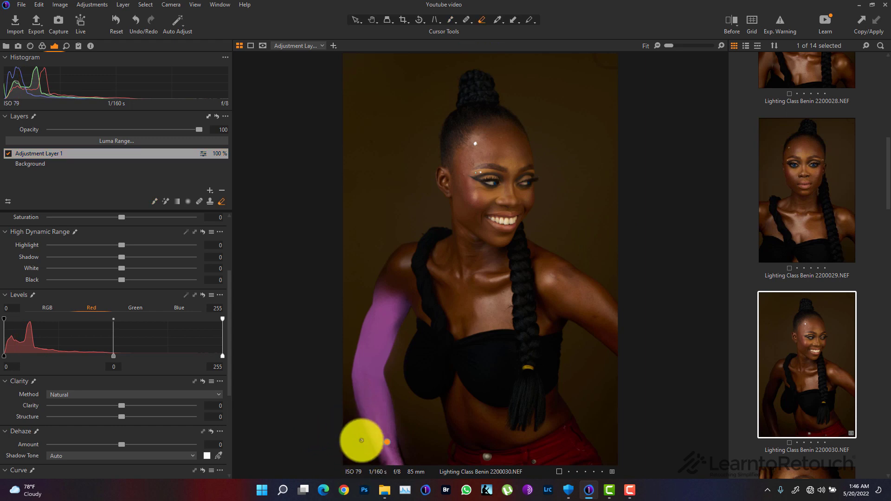
{"action": "left_click", "coordinate": [364, 451]}
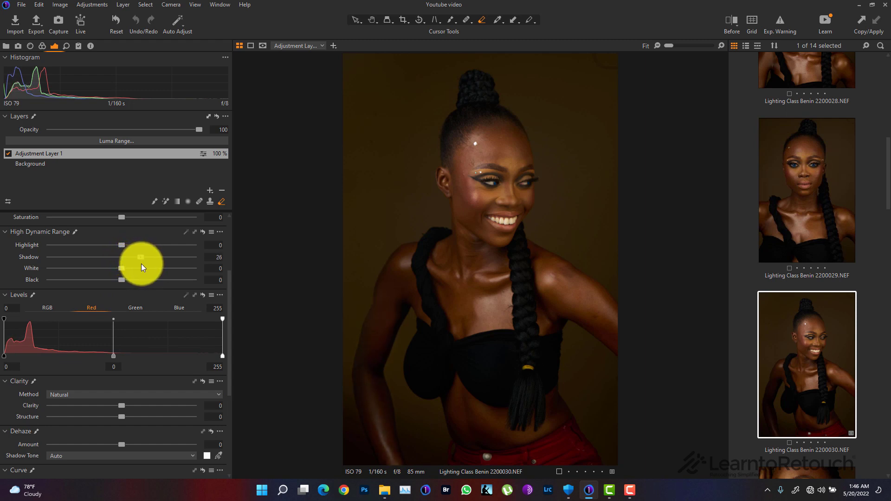
Step: Set the masked arm layer's Shadow to 25 and compare the arm with the layer off and on
{"action": "left_click_drag", "start_coordinate": [141, 264], "coordinate": [140, 264]}
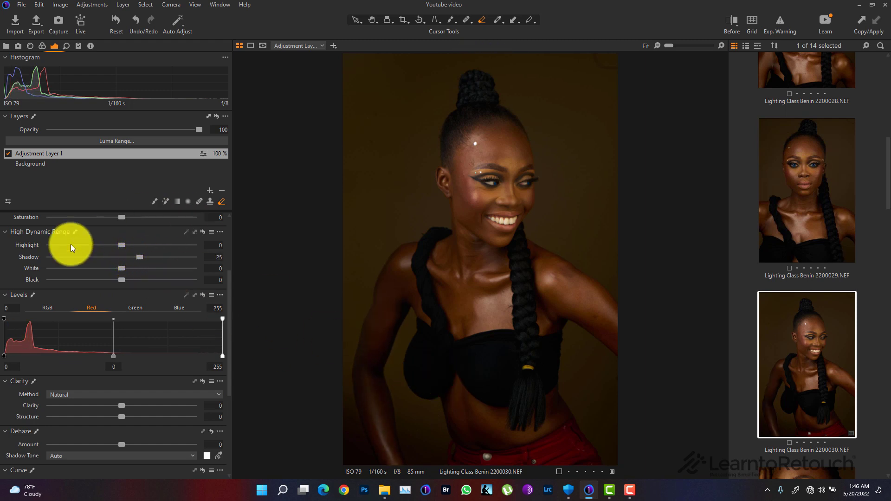
{"action": "left_click", "coordinate": [8, 153]}
{"action": "left_click", "coordinate": [8, 153]}
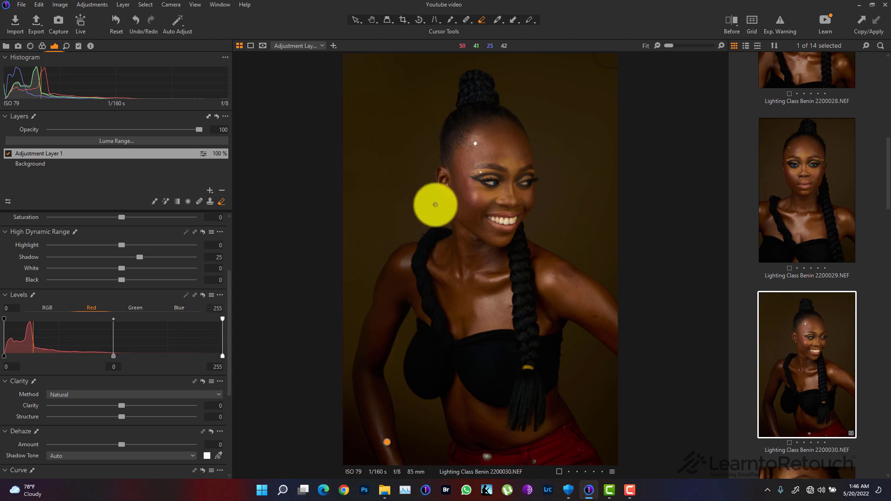
Step: Delete the arm's adjustment layer and select the portrait Lighting Class Benin 2200029.NEF
{"action": "left_click", "coordinate": [221, 192]}
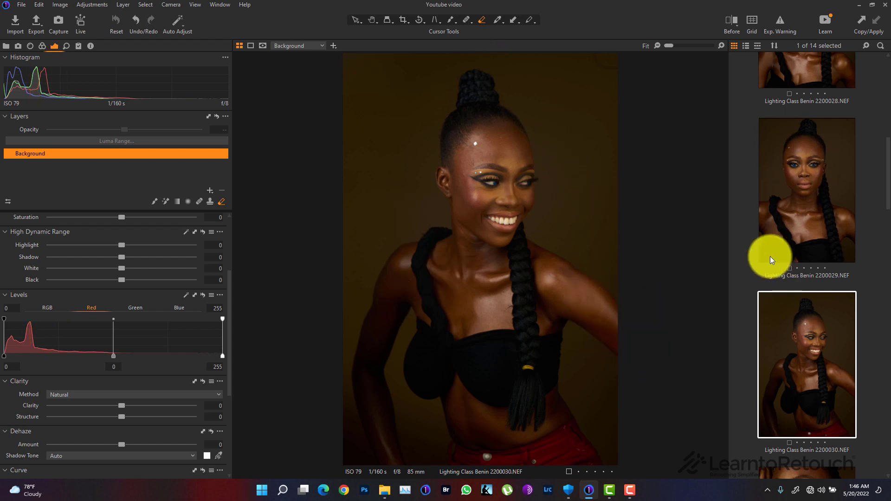
{"action": "left_click", "coordinate": [801, 198]}
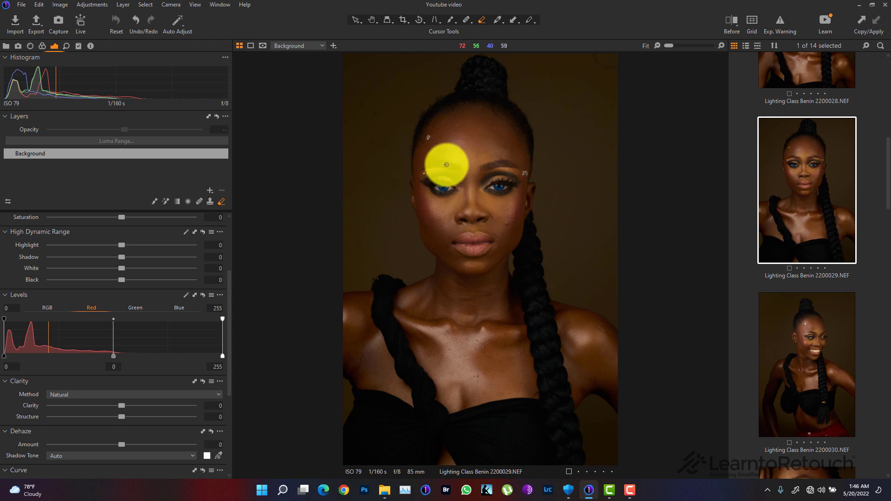
Step: Sample the skin colour on the model's forehead for the Color Editor's Skin Tone adjustment
{"action": "left_click", "coordinate": [43, 46]}
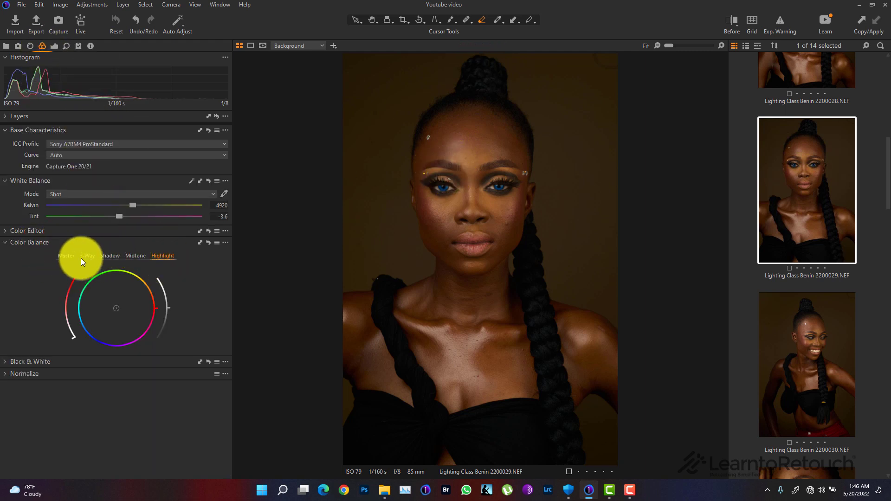
{"action": "left_click", "coordinate": [34, 231]}
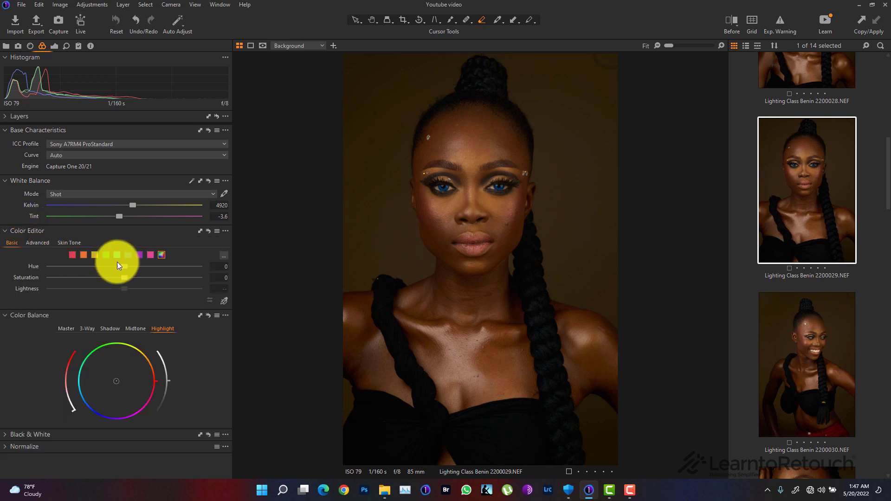
{"action": "left_click", "coordinate": [79, 244]}
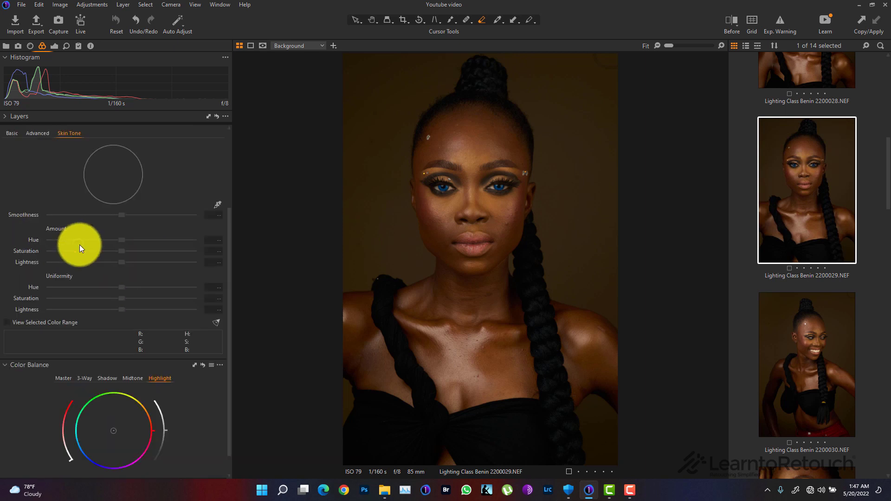
{"action": "left_click_drag", "start_coordinate": [227, 238], "coordinate": [228, 205]}
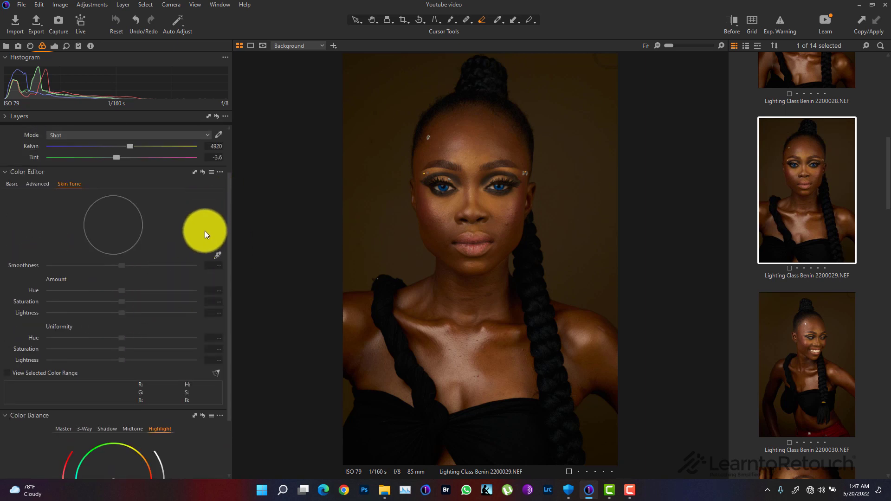
{"action": "left_click", "coordinate": [218, 255]}
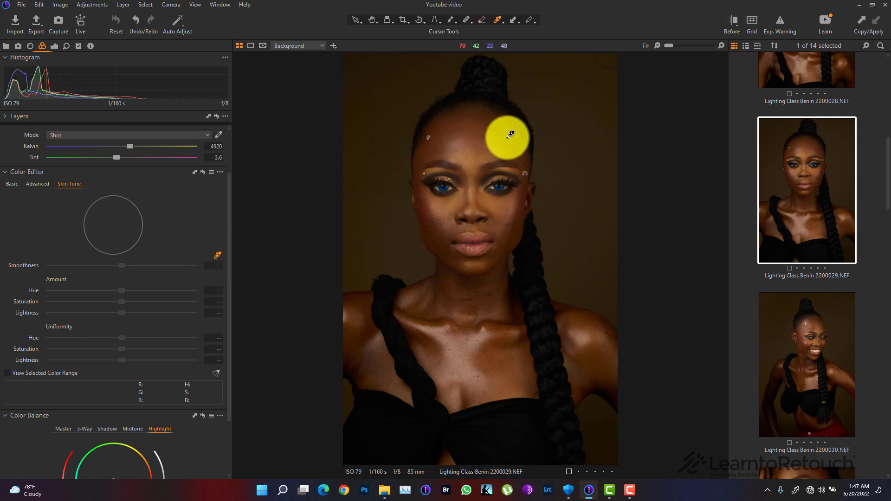
{"action": "left_click", "coordinate": [503, 122]}
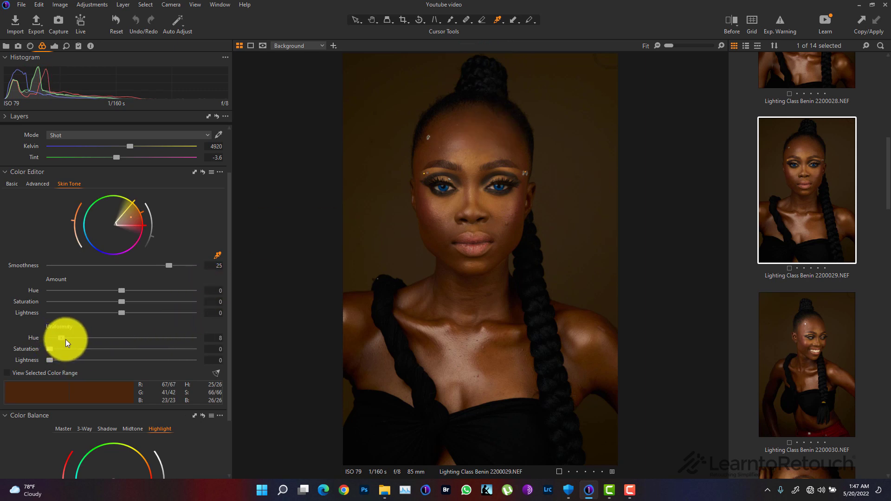
Step: Even out the sampled skin tone with Uniformity values of Hue 54, Saturation 34 and Lightness 42
{"action": "left_click_drag", "start_coordinate": [83, 344], "coordinate": [110, 348]}
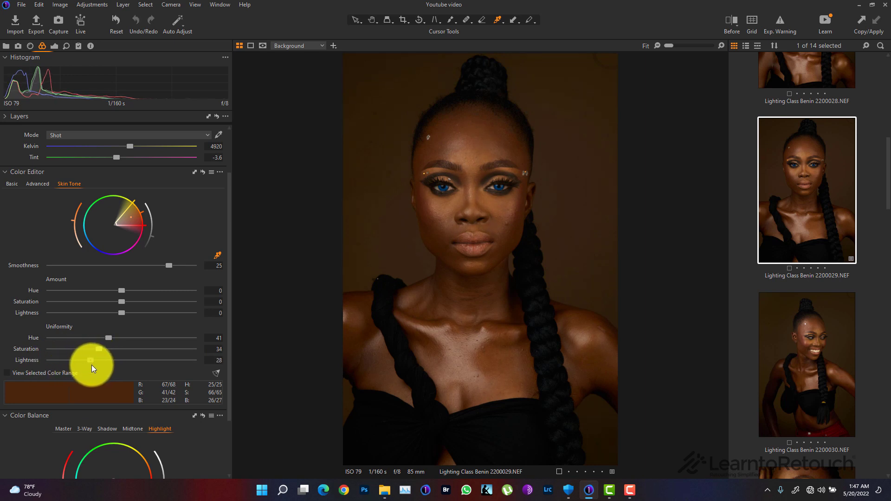
{"action": "left_click_drag", "start_coordinate": [116, 342], "coordinate": [128, 344]}
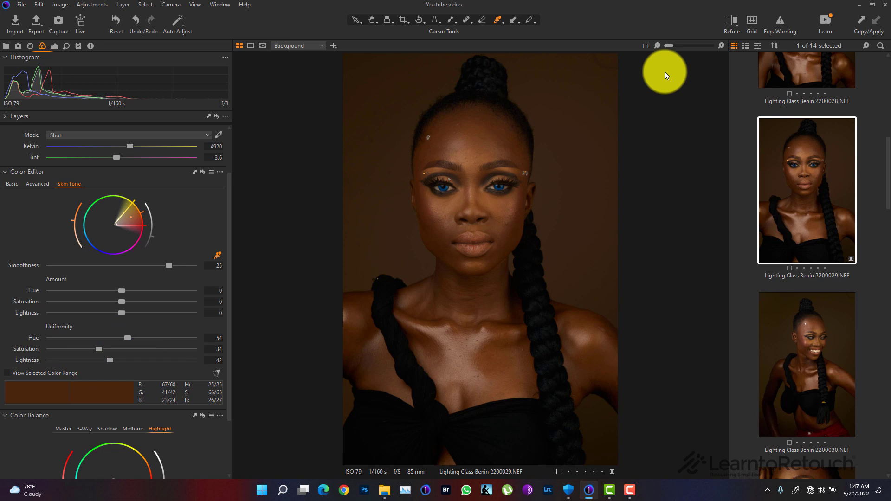
Step: Compare the portrait before and after the skin tone edit by sweeping the split divider across the face, and close the comparison
{"action": "left_click", "coordinate": [736, 21]}
{"action": "left_click_drag", "start_coordinate": [481, 259], "coordinate": [499, 278]}
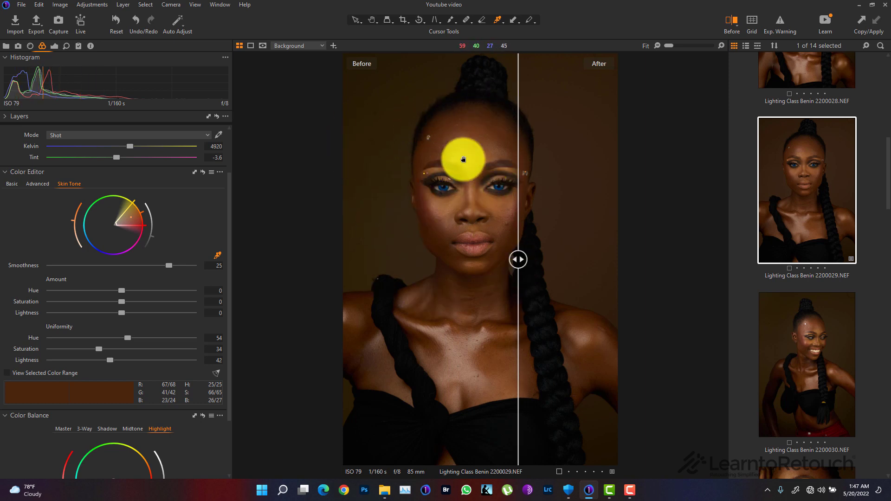
{"action": "left_click_drag", "start_coordinate": [518, 259], "coordinate": [448, 258]}
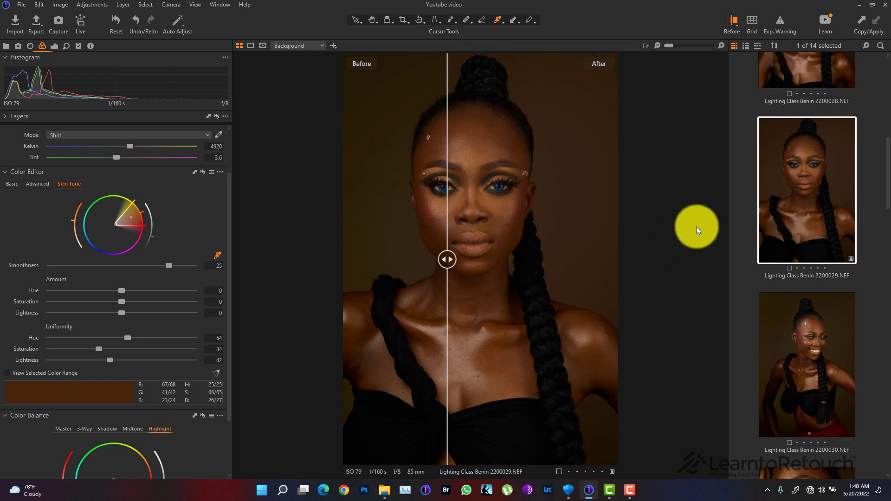
{"action": "left_click", "coordinate": [733, 24]}
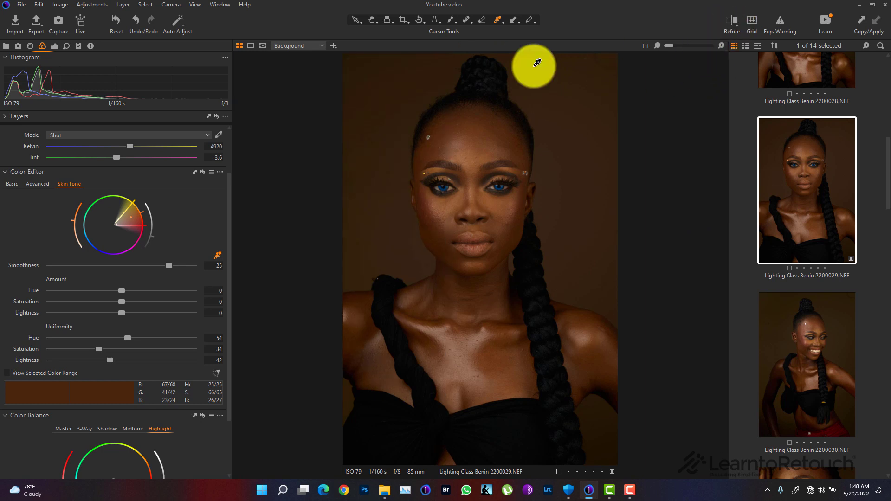
Step: Select the portrait Lighting Class Benin 2200028.NEF and switch the Color Editor to its Advanced mode
{"action": "left_click", "coordinate": [18, 184]}
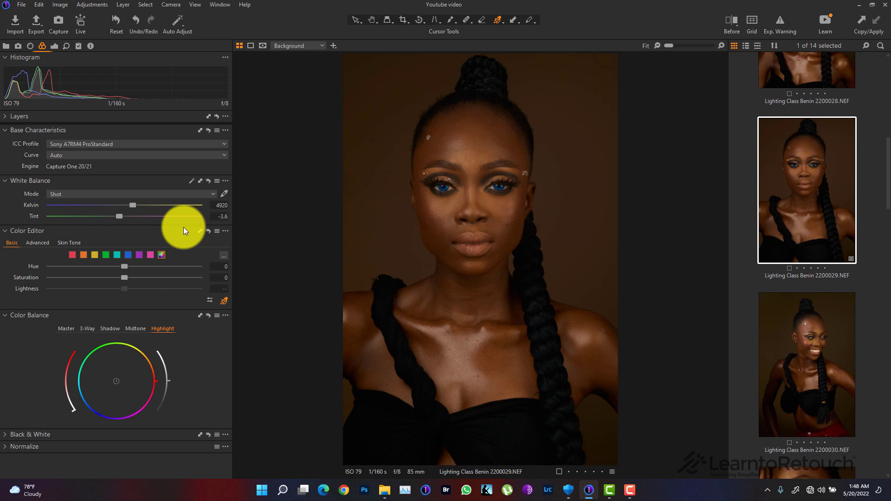
{"action": "scroll", "coordinate": [816, 139], "scroll_direction": "up", "scroll_amount": 3}
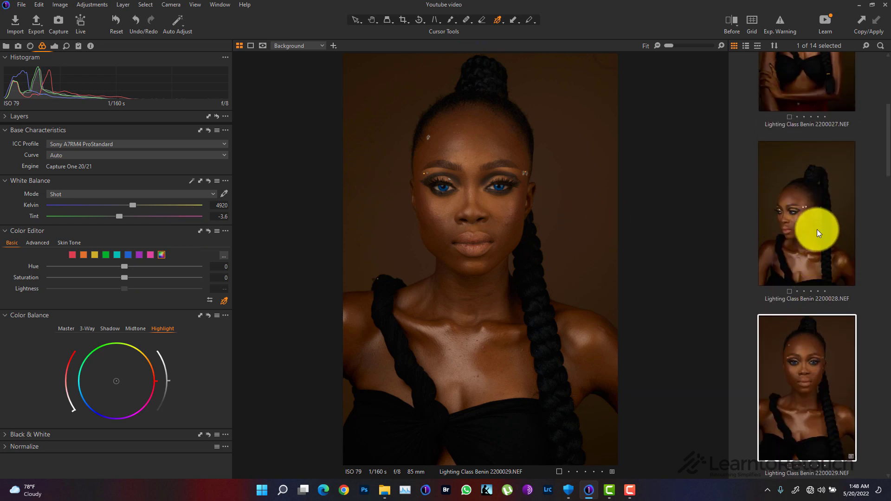
{"action": "left_click", "coordinate": [817, 229]}
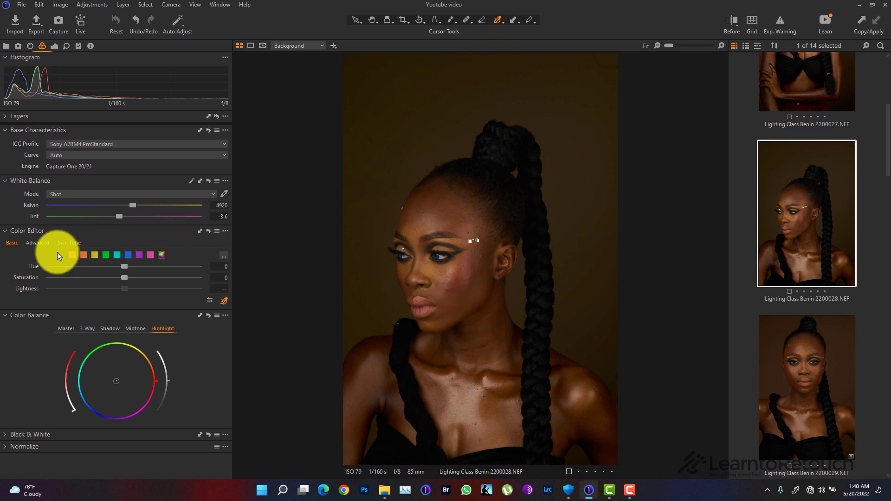
{"action": "left_click", "coordinate": [41, 242]}
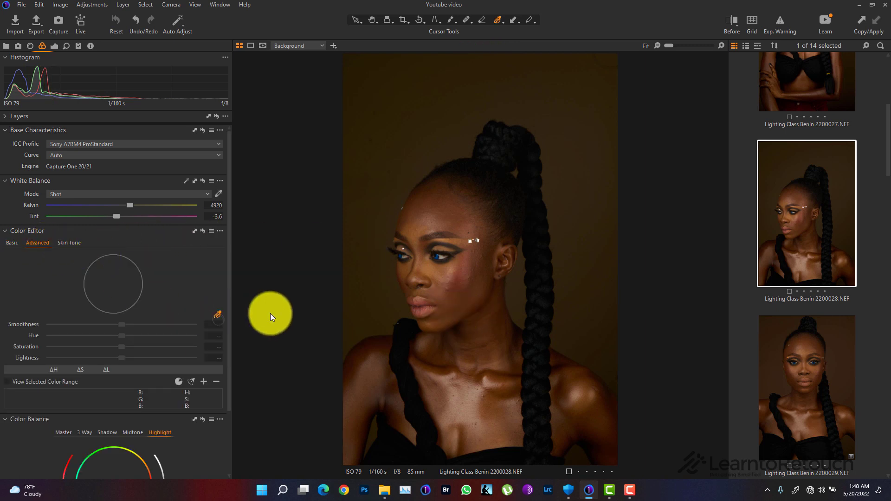
Step: Sample the colour of the model's eye as an Advanced colour range and set its Saturation to 31
{"action": "left_click", "coordinate": [436, 257]}
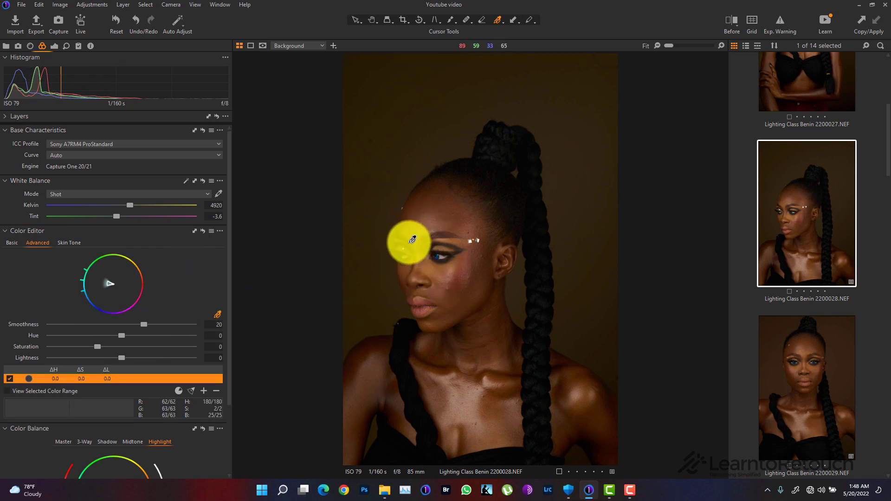
{"action": "left_click_drag", "start_coordinate": [99, 347], "coordinate": [130, 349]}
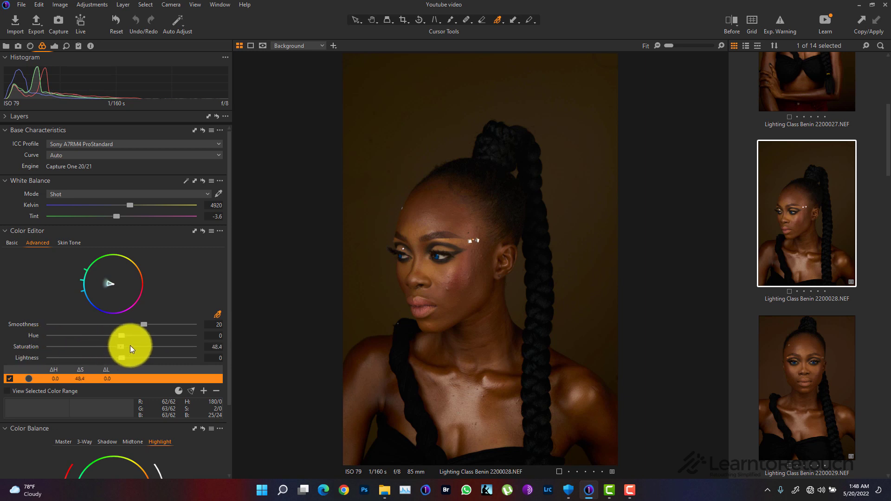
{"action": "left_click_drag", "start_coordinate": [30, 356], "coordinate": [117, 353]}
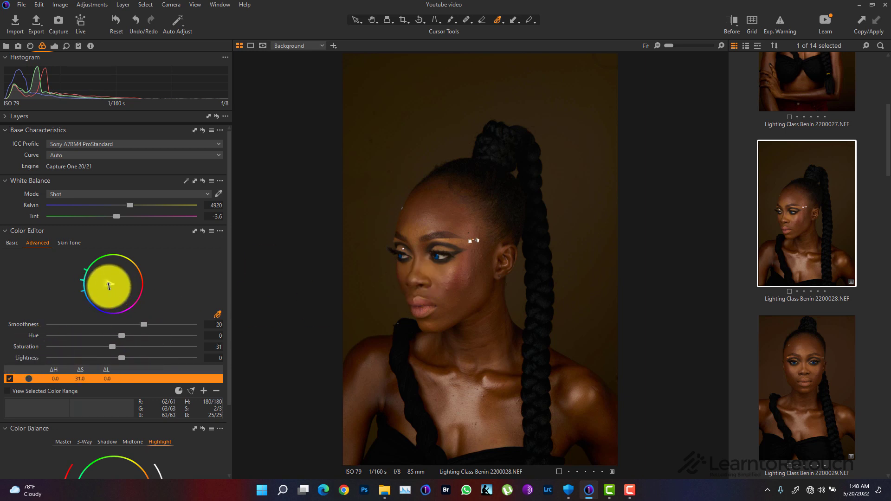
Step: Sample another eye tone and the red blush on the cheek, narrow the blush's colour range and set its Saturation to -39
{"action": "left_click", "coordinate": [440, 256]}
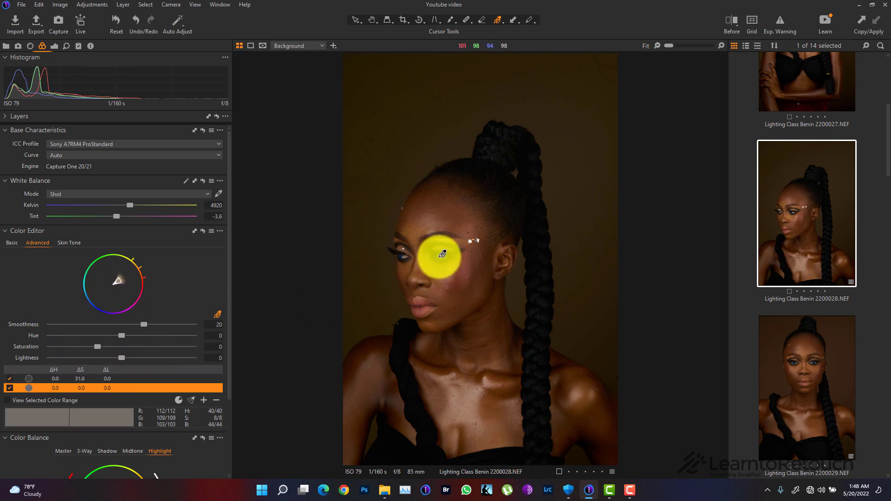
{"action": "left_click", "coordinate": [463, 271]}
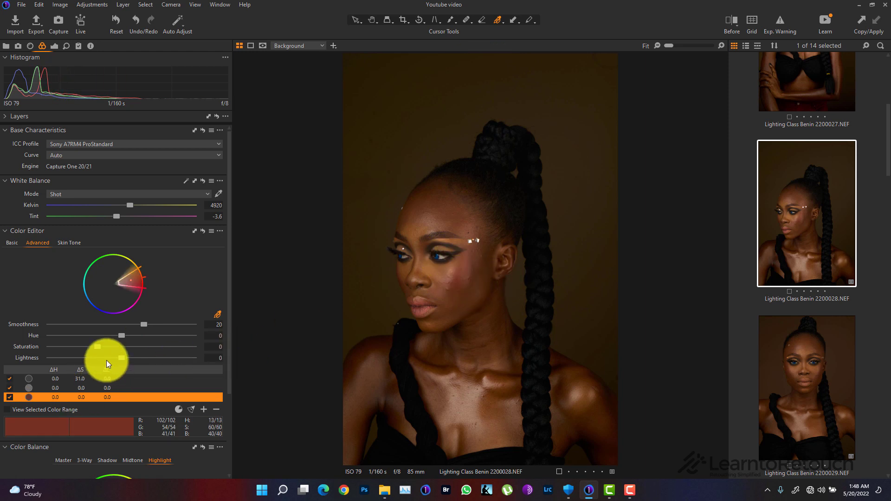
{"action": "mouse_move", "coordinate": [100, 349]}
{"action": "left_mouse_down"}
{"action": "mouse_move", "coordinate": [112, 351]}
{"action": "mouse_move", "coordinate": [103, 352]}
{"action": "left_mouse_up"}
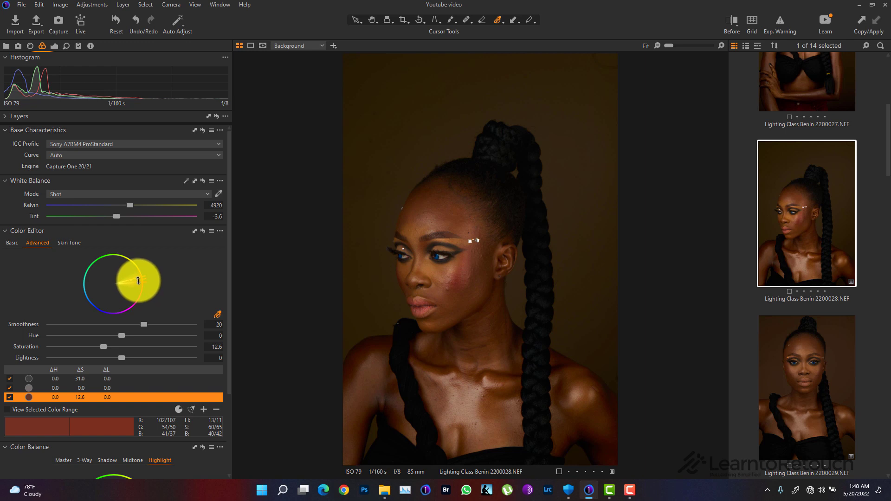
{"action": "mouse_move", "coordinate": [87, 347]}
{"action": "left_mouse_down"}
{"action": "mouse_move", "coordinate": [99, 345]}
{"action": "mouse_move", "coordinate": [84, 346]}
{"action": "left_mouse_up"}
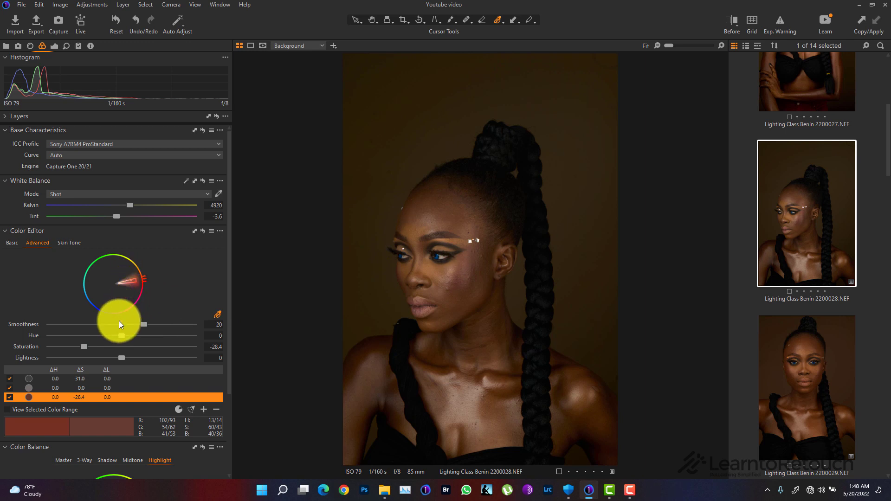
{"action": "mouse_move", "coordinate": [86, 344]}
{"action": "left_mouse_down"}
{"action": "mouse_move", "coordinate": [104, 343]}
{"action": "mouse_move", "coordinate": [82, 350]}
{"action": "mouse_move", "coordinate": [88, 343]}
{"action": "left_mouse_up"}
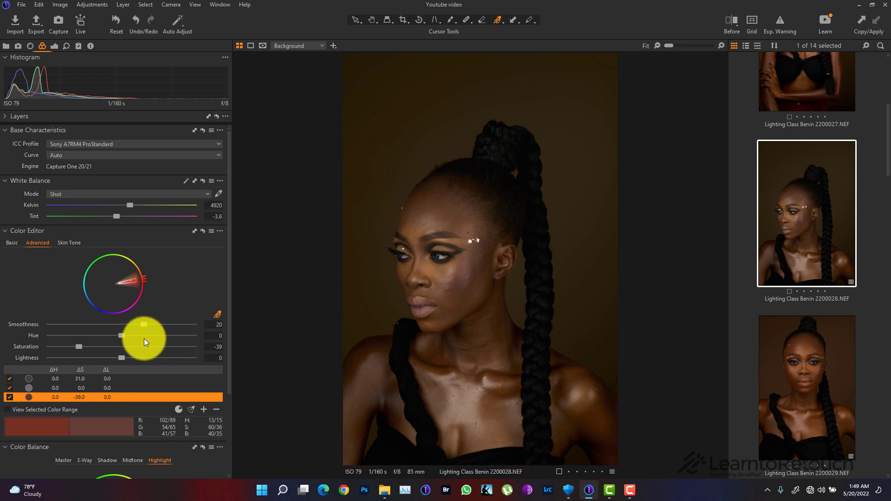
Step: Add Lighting Class Benin 2200027.NEF to the selection to compare it side by side with the edited portrait
{"action": "scroll", "coordinate": [798, 218], "scroll_direction": "up", "scroll_amount": 1}
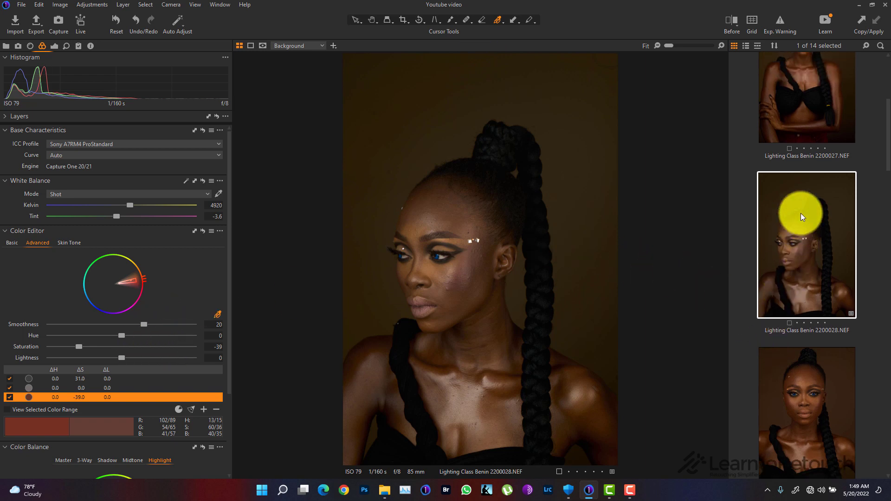
{"action": "scroll", "coordinate": [794, 218], "scroll_direction": "up", "scroll_amount": 4}
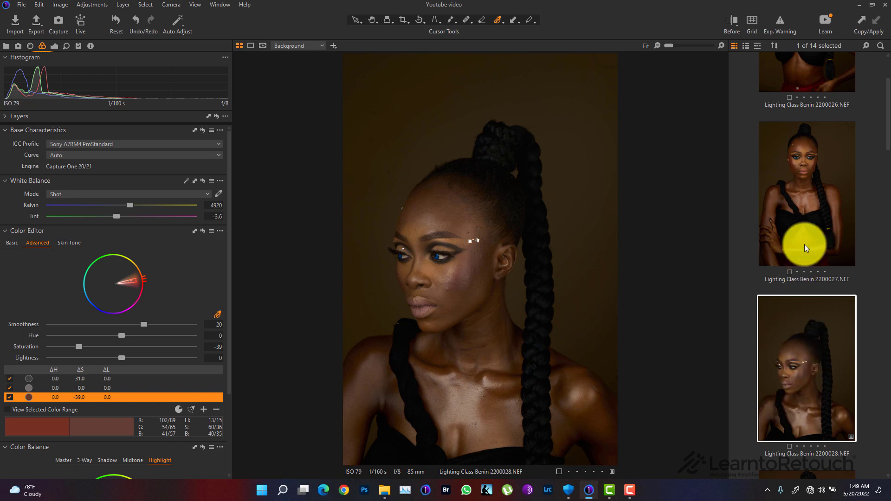
{"action": "left_click", "coordinate": [816, 186], "text": "ctrl"}
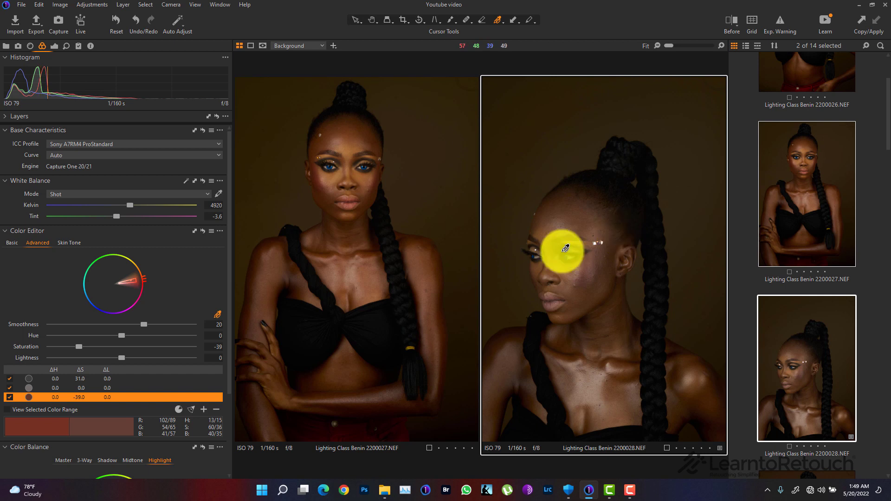
Step: Select Lighting Class Benin 2200026.NEF together with 2200040.NEF and 2200042.NEF to compare the three portraits side by side
{"action": "scroll", "coordinate": [817, 279], "scroll_direction": "up", "scroll_amount": 2}
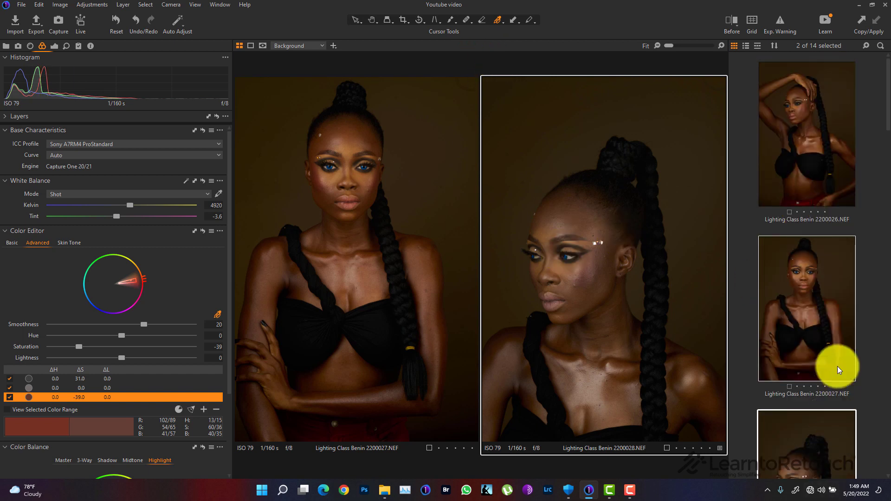
{"action": "left_click", "coordinate": [788, 136]}
{"action": "scroll", "coordinate": [831, 285], "scroll_direction": "down", "scroll_amount": 8}
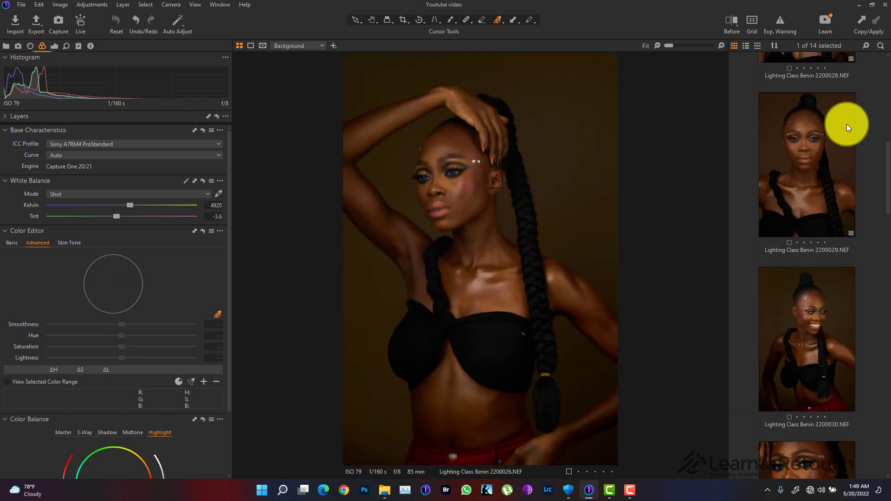
{"action": "scroll", "coordinate": [826, 325], "scroll_direction": "down", "scroll_amount": 5}
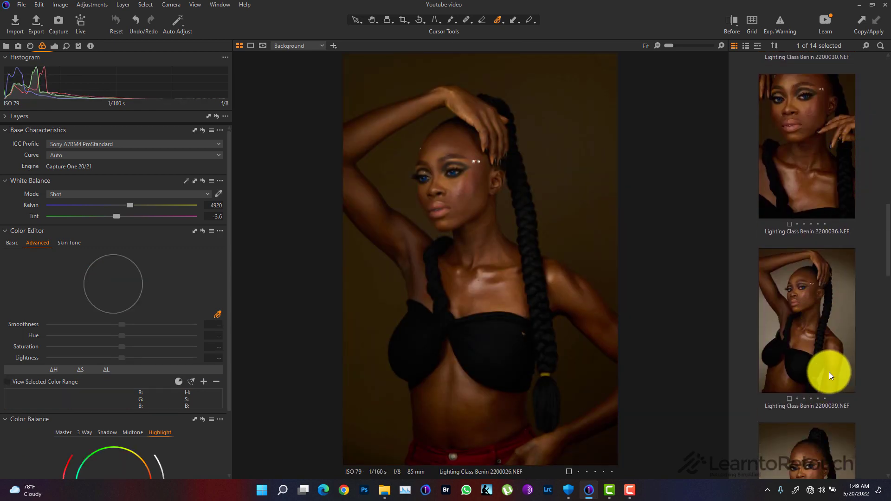
{"action": "scroll", "coordinate": [829, 371], "scroll_direction": "down", "scroll_amount": 5}
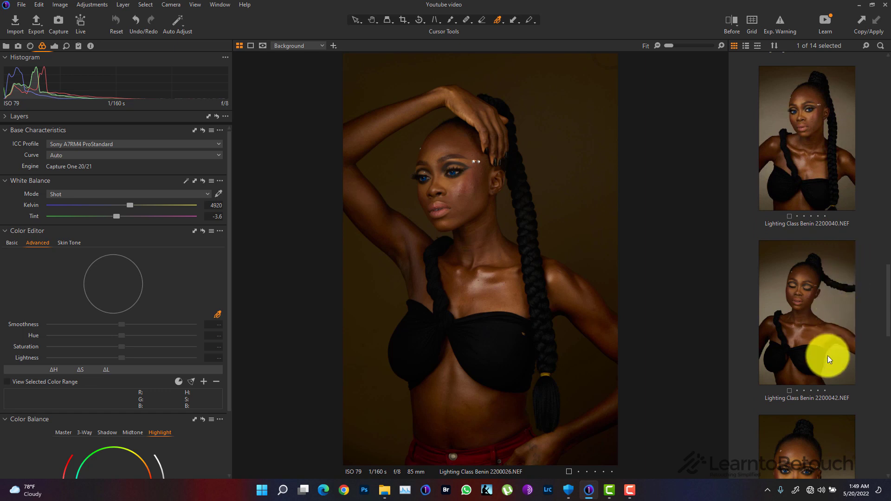
{"action": "left_click", "coordinate": [815, 314], "text": "ctrl"}
{"action": "left_click", "coordinate": [807, 85], "text": "ctrl"}
{"action": "scroll", "coordinate": [821, 224], "scroll_direction": "up", "scroll_amount": 4}
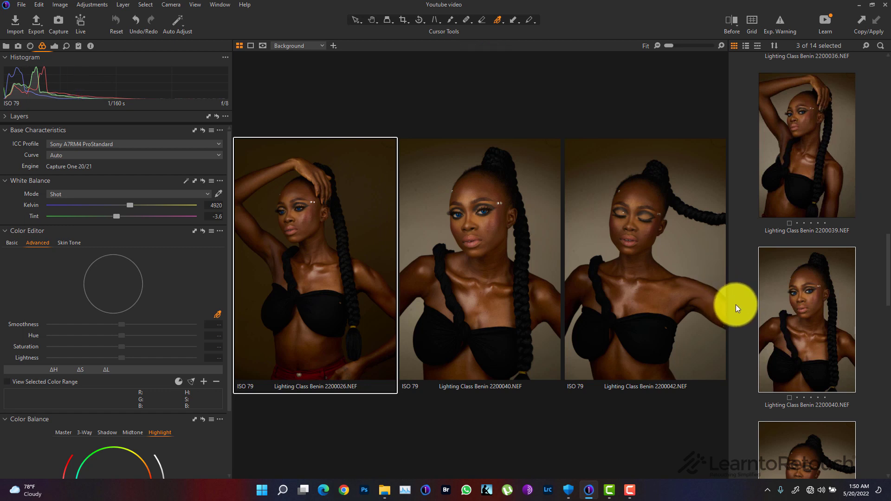
{"action": "left_click", "coordinate": [777, 468]}
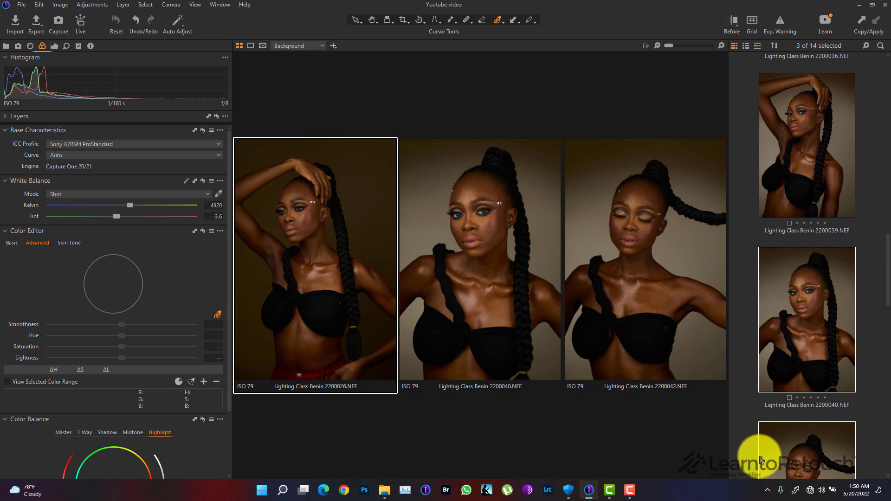